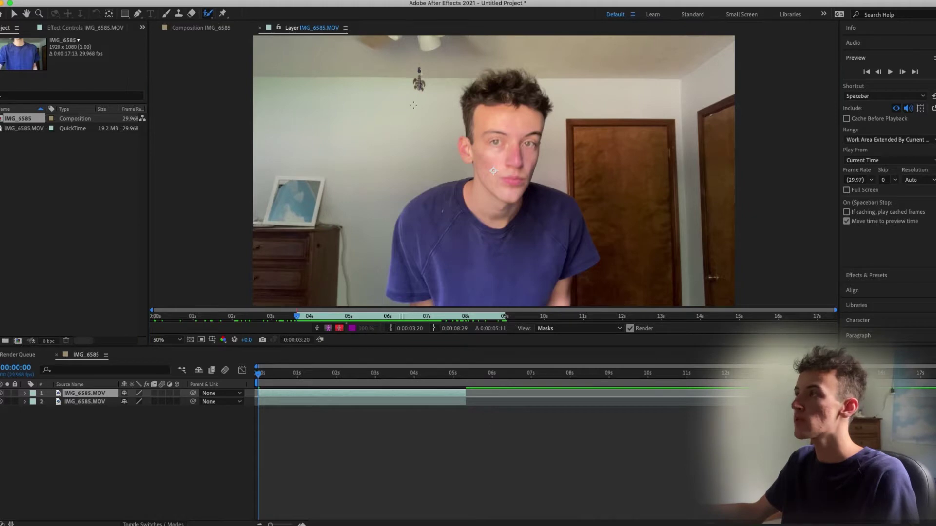
Roto-brush the man as foreground on the upper clip, covering his body, hair and the missed ear.
{"action": "mouse_move", "coordinate": [493, 171]}
{"action": "left_mouse_down"}
{"action": "mouse_move", "coordinate": [484, 225]}
{"action": "mouse_move", "coordinate": [428, 237]}
{"action": "left_mouse_up"}
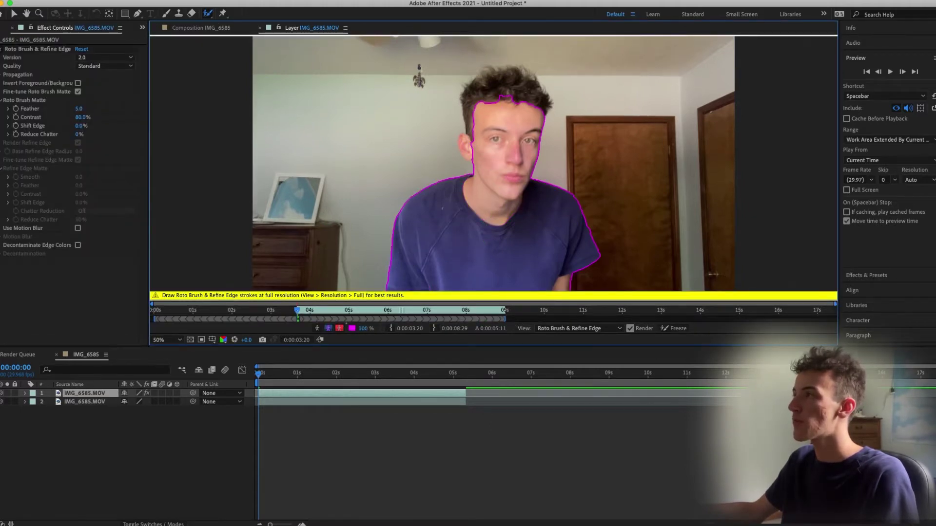
{"action": "left_click_drag", "start_coordinate": [528, 100], "coordinate": [494, 85]}
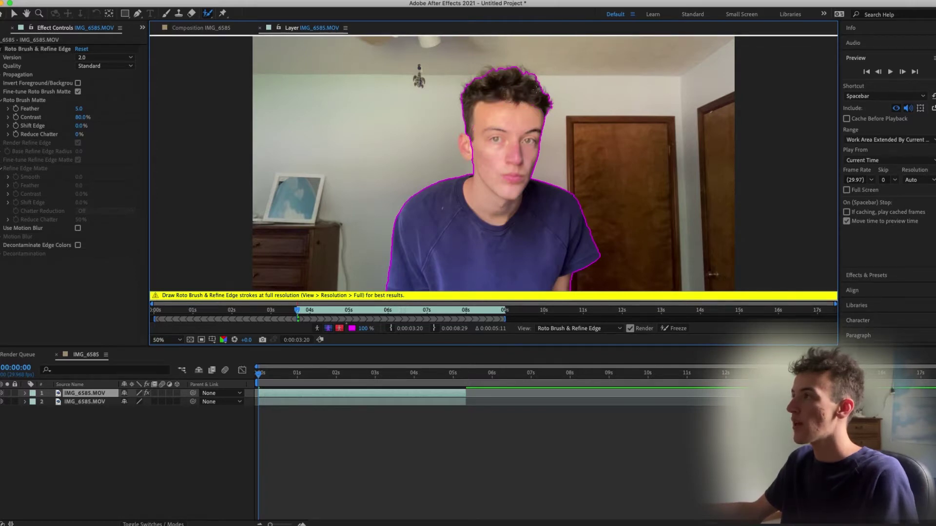
{"action": "left_click_drag", "start_coordinate": [466, 147], "coordinate": [467, 155]}
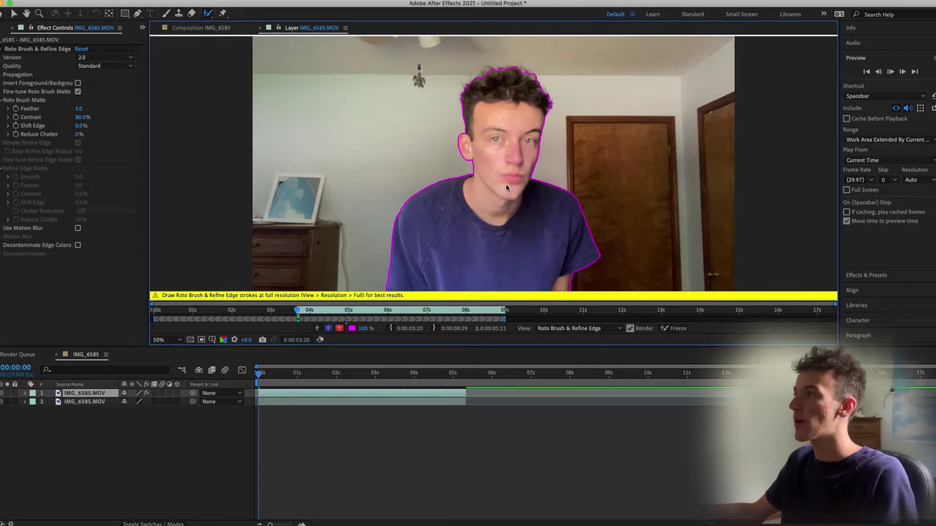
Propagate the Roto Brush selection through the clip, correct it around the raised hand at 0:00:06:11, and freeze it.
{"action": "key", "text": "space"}
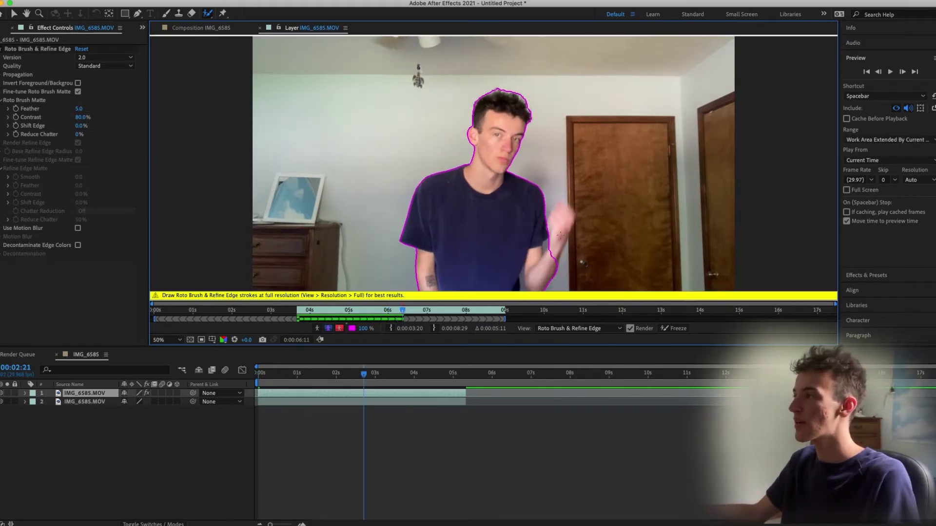
{"action": "left_click_drag", "start_coordinate": [564, 221], "coordinate": [569, 211]}
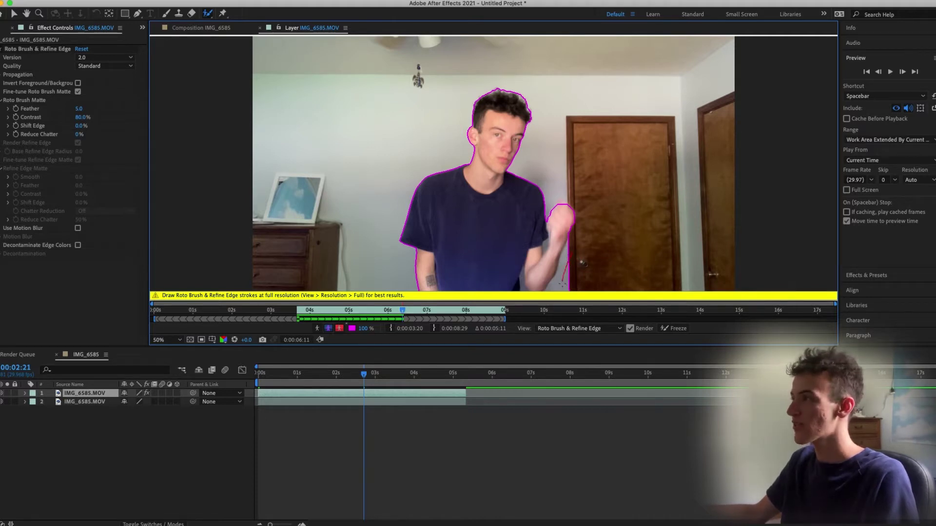
{"action": "scroll", "coordinate": [565, 259], "scroll_direction": "down", "scroll_amount": 3}
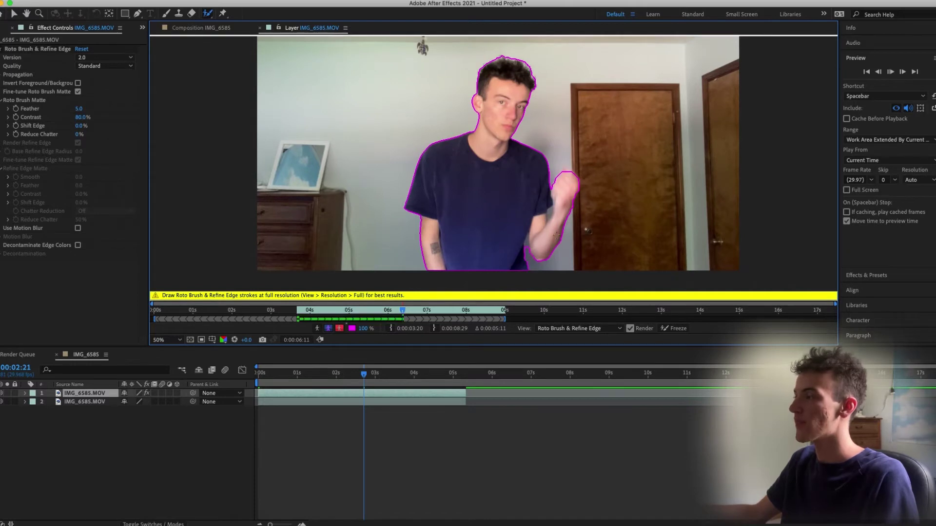
{"action": "key", "text": "space"}
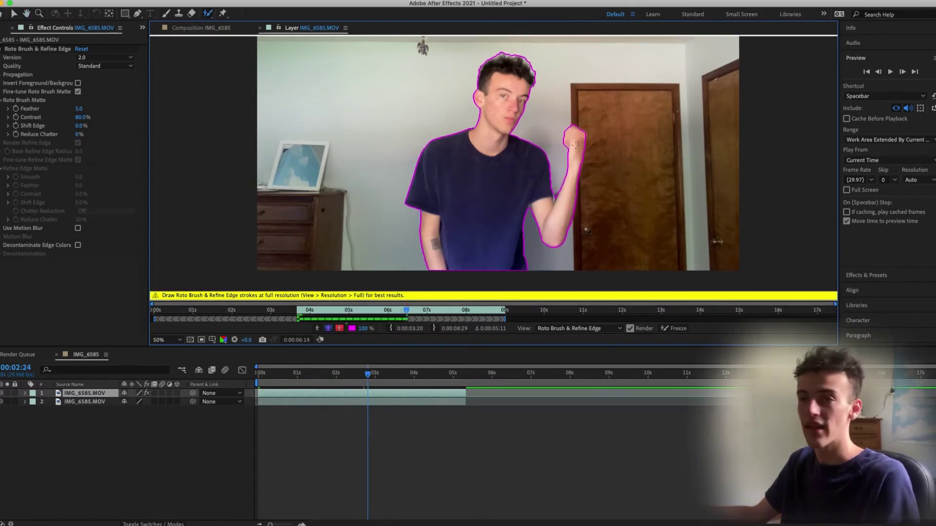
{"action": "key", "text": "space"}
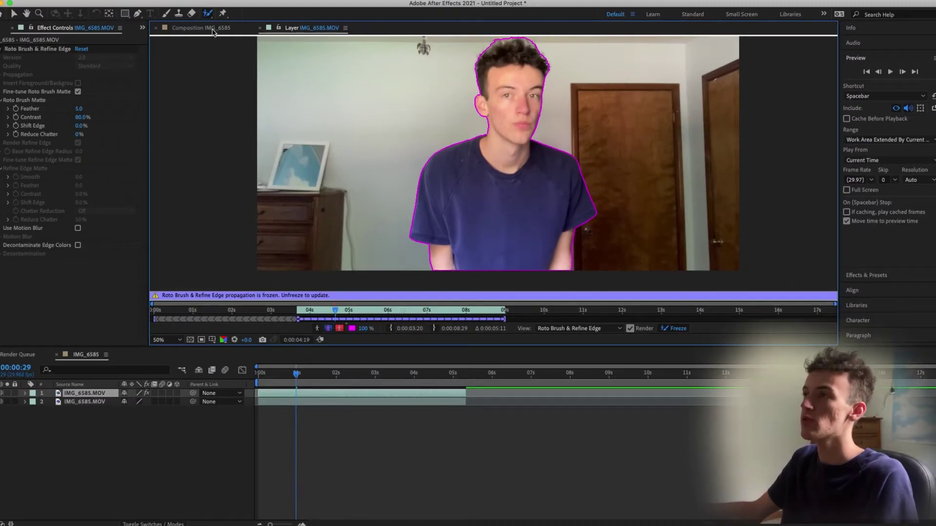
Return to the IMG_6585 composition and scrub from its start to check the cutout.
{"action": "left_click", "coordinate": [211, 28]}
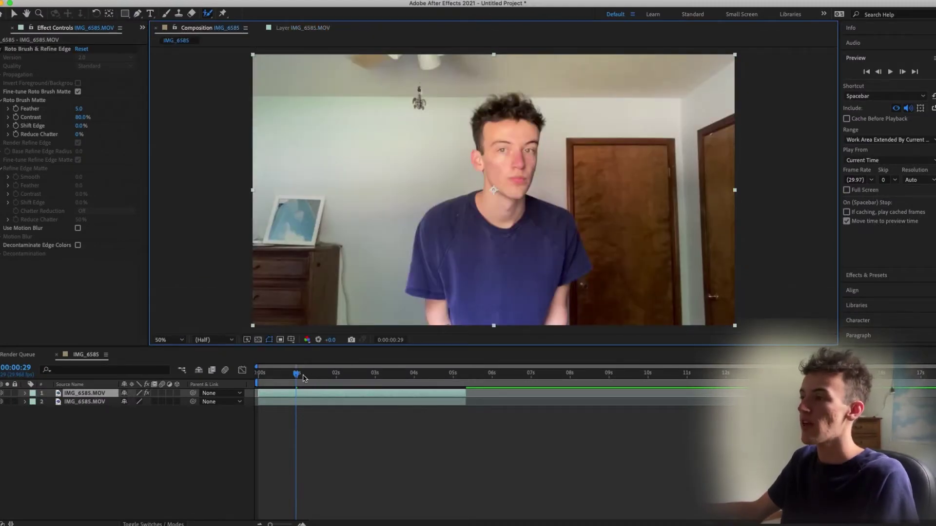
{"action": "key", "text": "Home"}
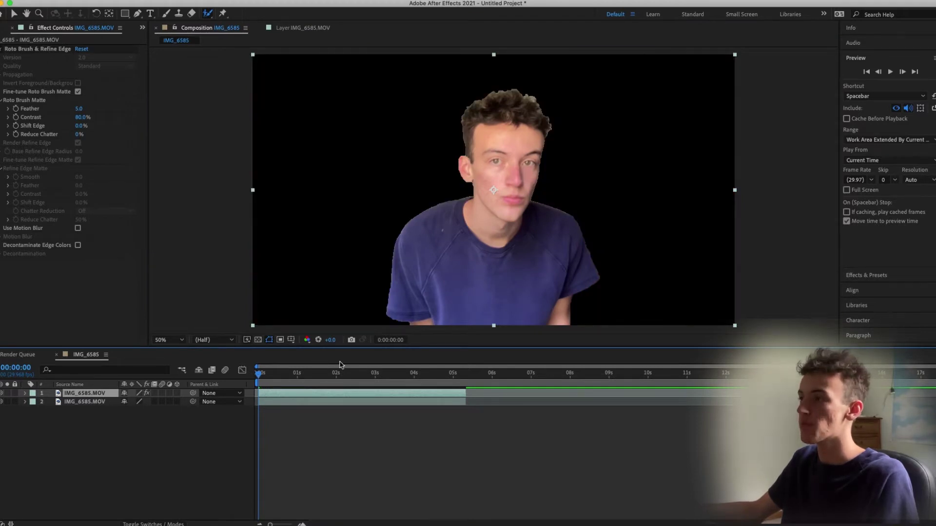
{"action": "left_click_drag", "start_coordinate": [261, 374], "coordinate": [293, 387]}
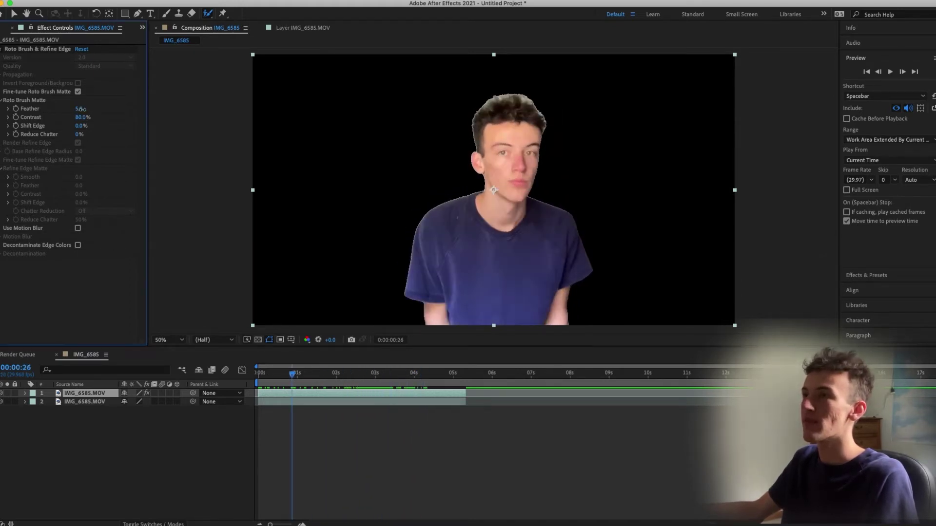
Set the Roto Brush matte's Feather to 11.4 and enable Decontaminate Edge Colors, showing its Decontamination settings.
{"action": "left_click_drag", "start_coordinate": [80, 111], "coordinate": [85, 109]}
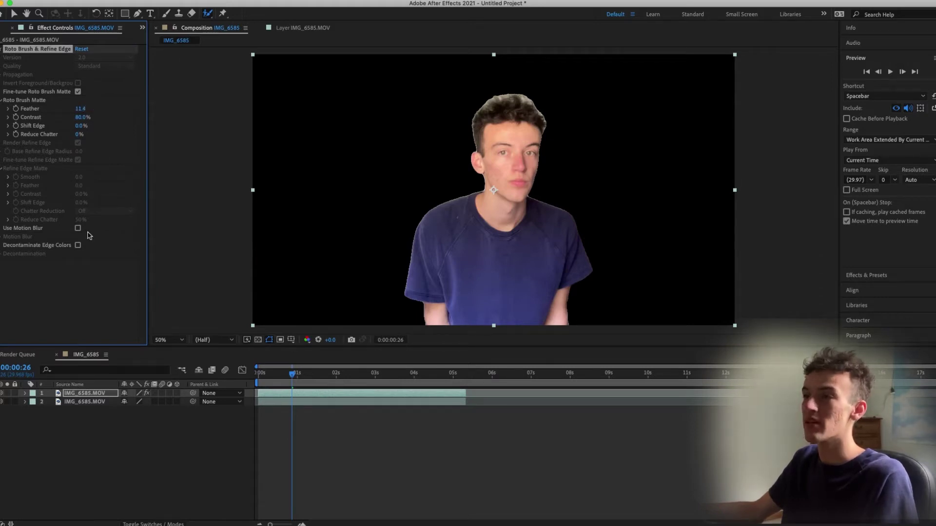
{"action": "left_click", "coordinate": [78, 245]}
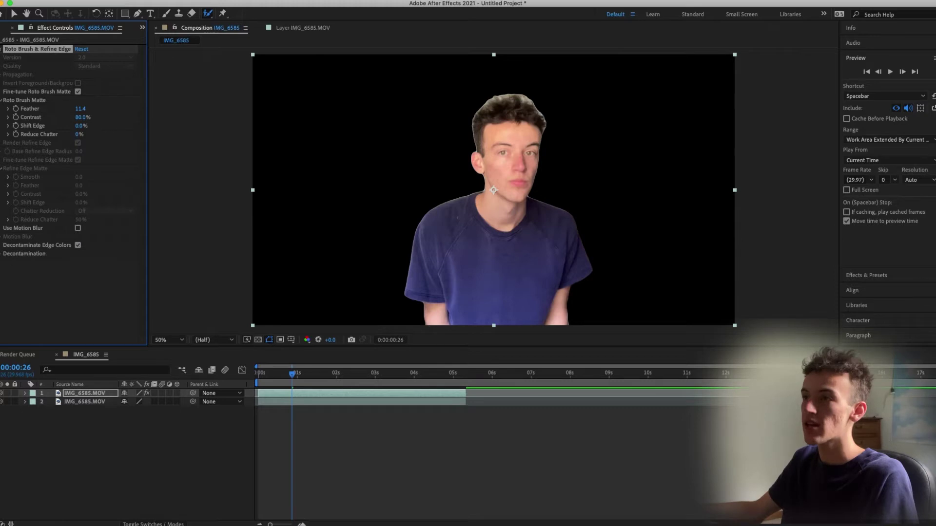
{"action": "left_click", "coordinate": [1, 254]}
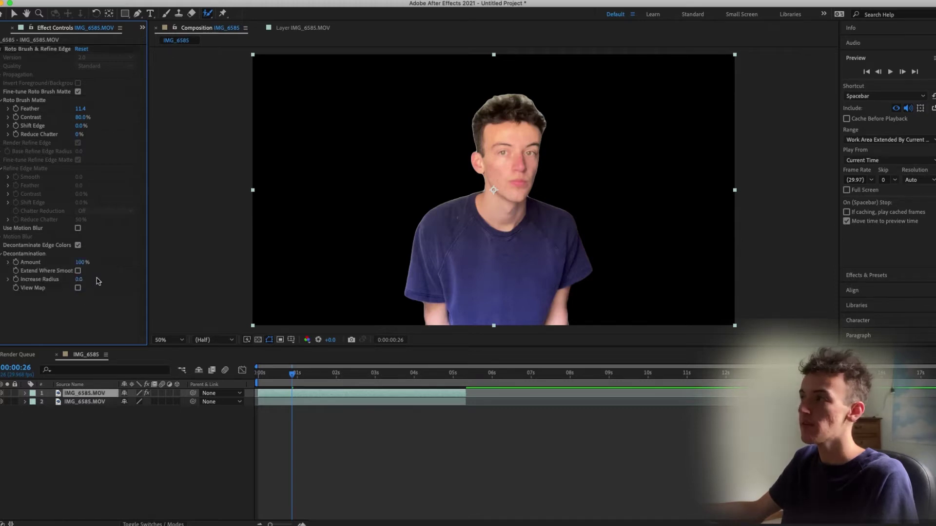
Examine the cutout's edges around the hair and face up close.
{"action": "scroll", "coordinate": [505, 119], "scroll_direction": "up", "scroll_amount": 4}
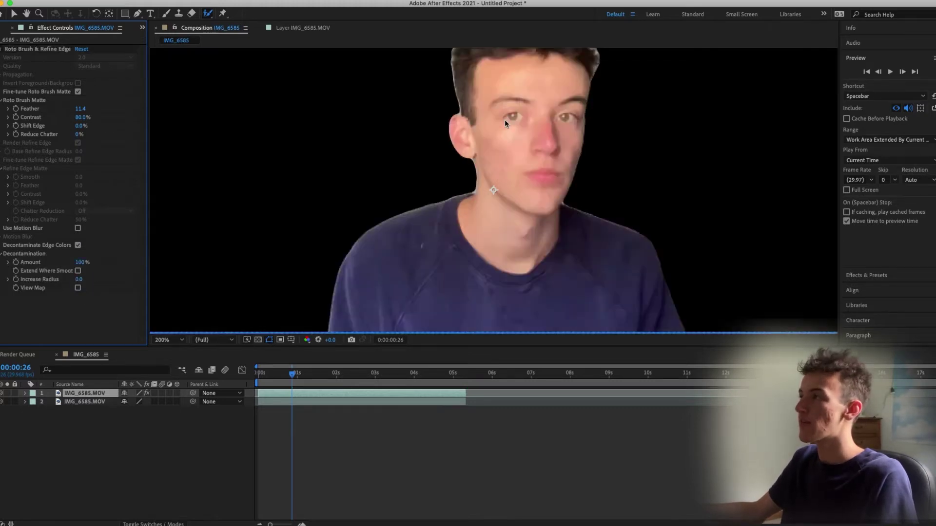
{"action": "key", "text": "h"}
{"action": "left_click_drag", "start_coordinate": [502, 209], "coordinate": [498, 238]}
{"action": "key", "text": "alt+w"}
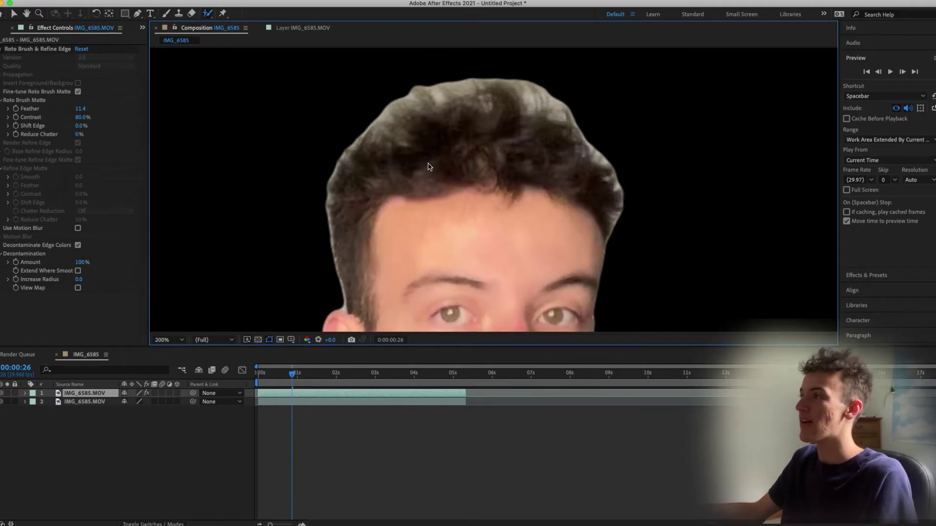
{"action": "scroll", "coordinate": [479, 242], "scroll_direction": "down", "scroll_amount": 6}
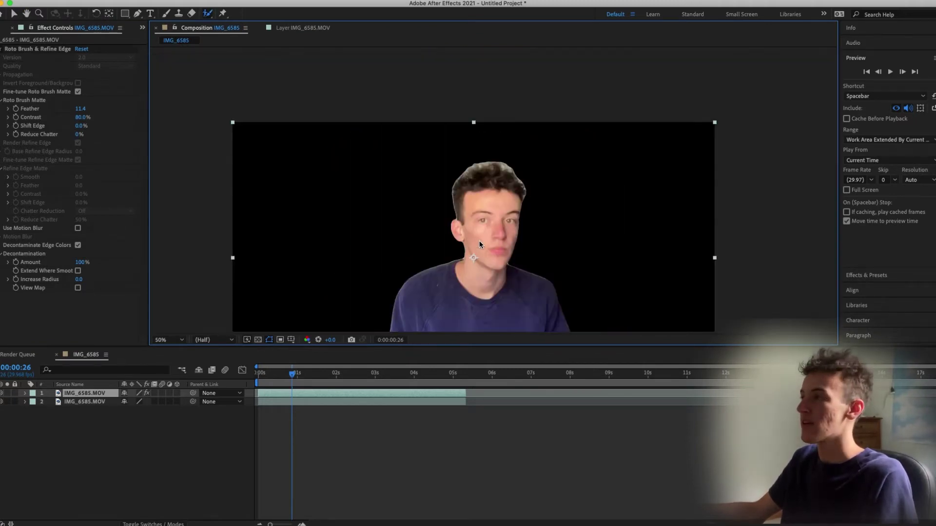
{"action": "scroll", "coordinate": [483, 214], "scroll_direction": "up", "scroll_amount": 2}
{"action": "key", "text": "h"}
{"action": "left_click_drag", "start_coordinate": [504, 217], "coordinate": [525, 142]}
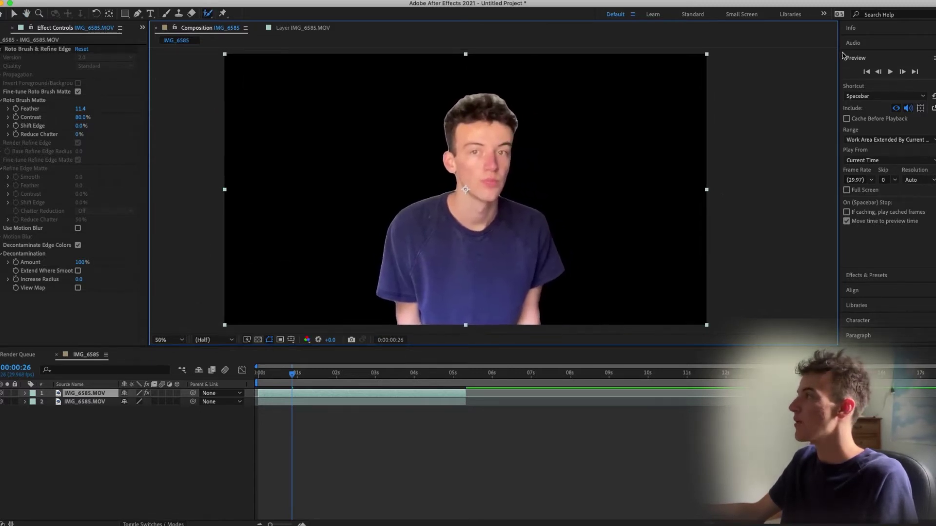
Find the Colorama effect, apply it to the upper IMG_6585.MOV layer, and preview the result.
{"action": "left_click", "coordinate": [847, 57]}
{"action": "left_click", "coordinate": [866, 73]}
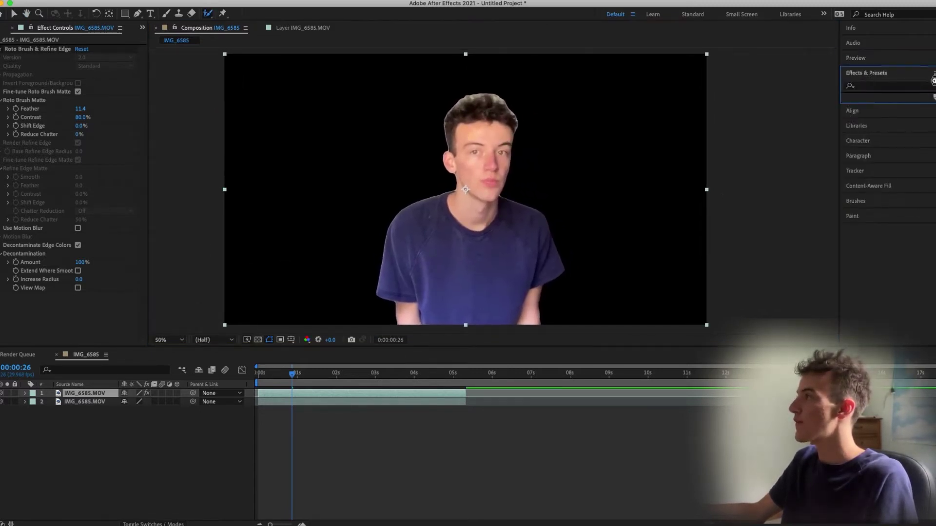
{"action": "left_click", "coordinate": [914, 86]}
{"action": "type", "text": "color"}
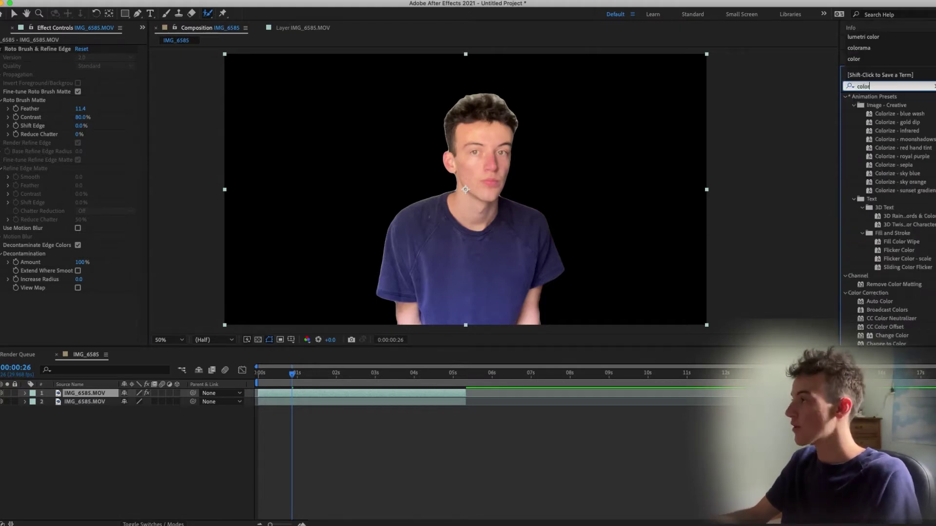
{"action": "type", "text": "ama"}
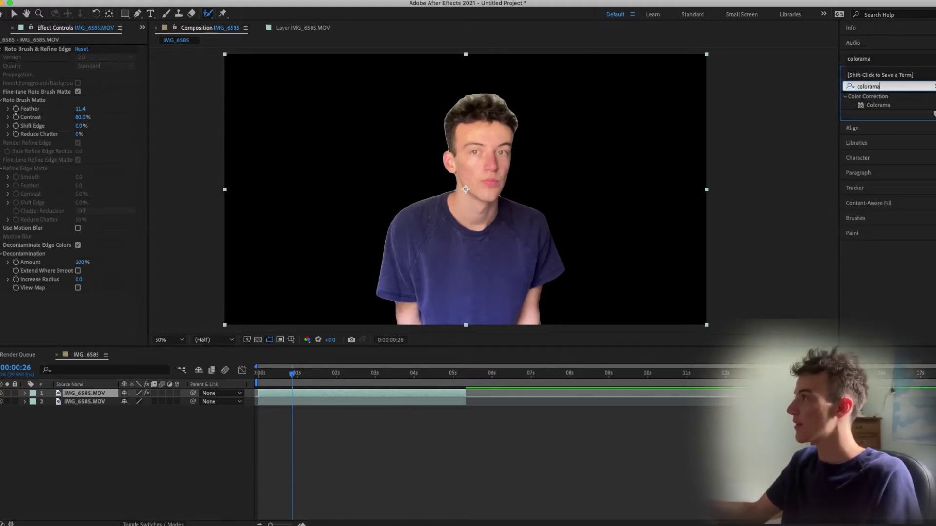
{"action": "left_click_drag", "start_coordinate": [874, 110], "coordinate": [291, 395]}
{"action": "key", "text": "space"}
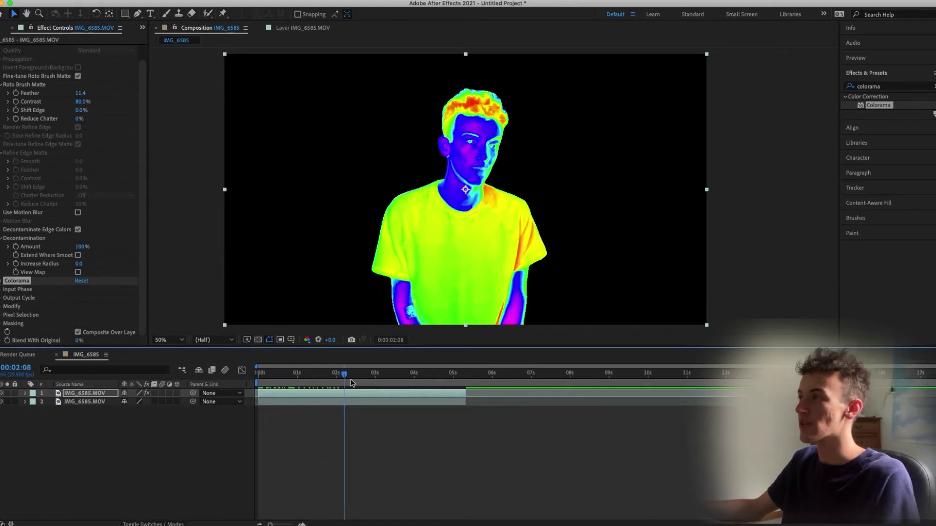
{"action": "key", "text": "space"}
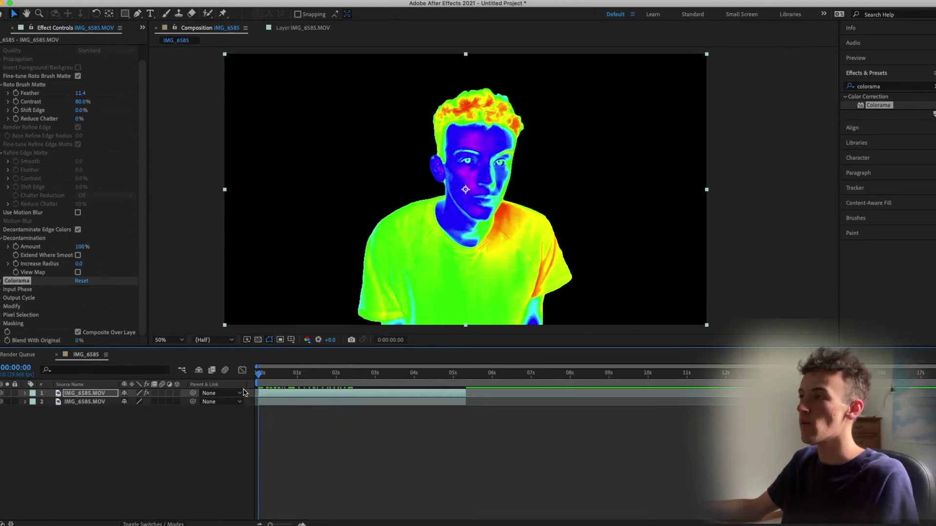
Expand Colorama's Output Cycle and start keyframing Cycle Repetitions at 0:00:00:00.
{"action": "left_click", "coordinate": [2, 297]}
{"action": "scroll", "coordinate": [37, 317], "scroll_direction": "down", "scroll_amount": 5}
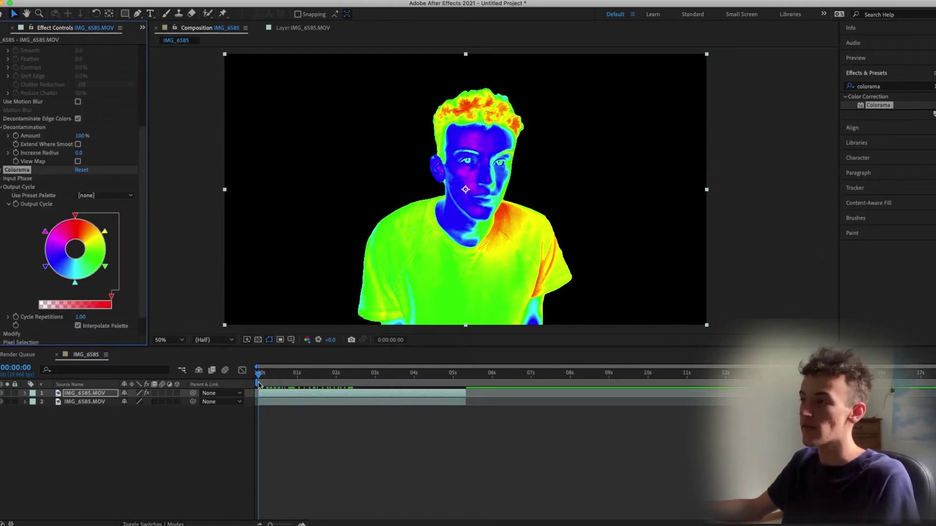
{"action": "left_click", "coordinate": [257, 376]}
{"action": "left_click", "coordinate": [16, 320]}
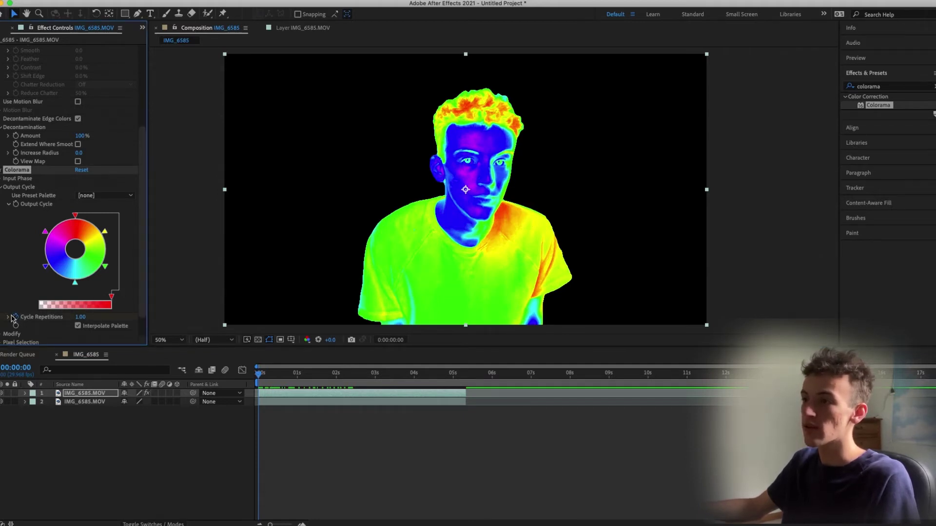
Try lowering the opacity of the red swatch in Colorama's Output Cycle, and restore it to full.
{"action": "left_click_drag", "start_coordinate": [97, 307], "coordinate": [84, 307]}
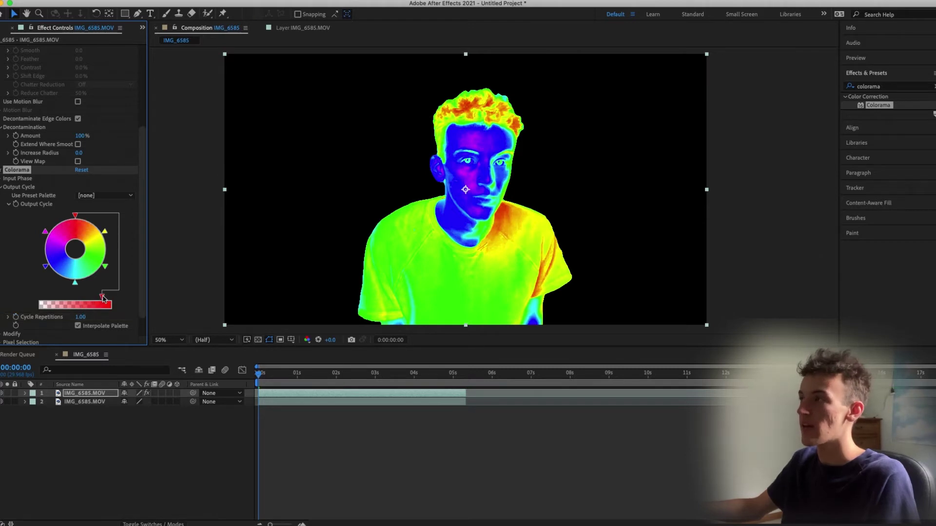
{"action": "left_click", "coordinate": [104, 233]}
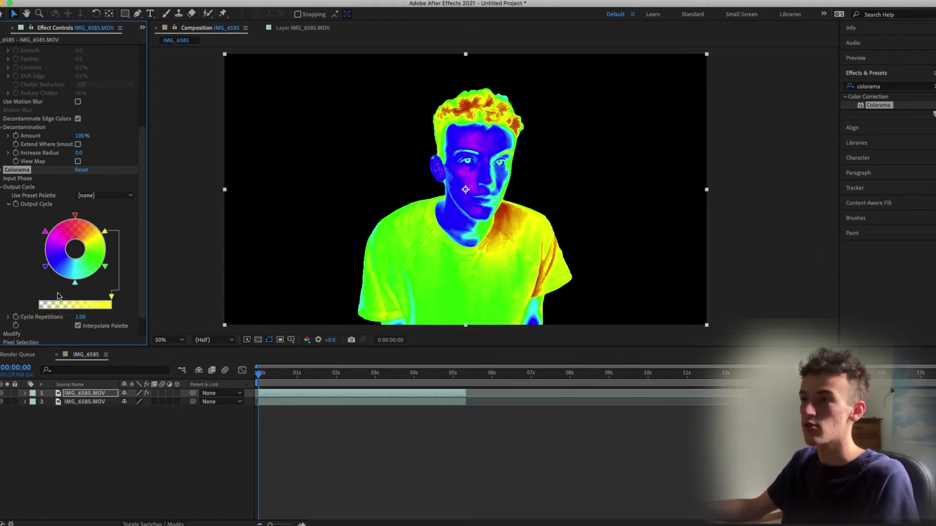
{"action": "left_click", "coordinate": [74, 216]}
{"action": "left_click_drag", "start_coordinate": [84, 296], "coordinate": [113, 297]}
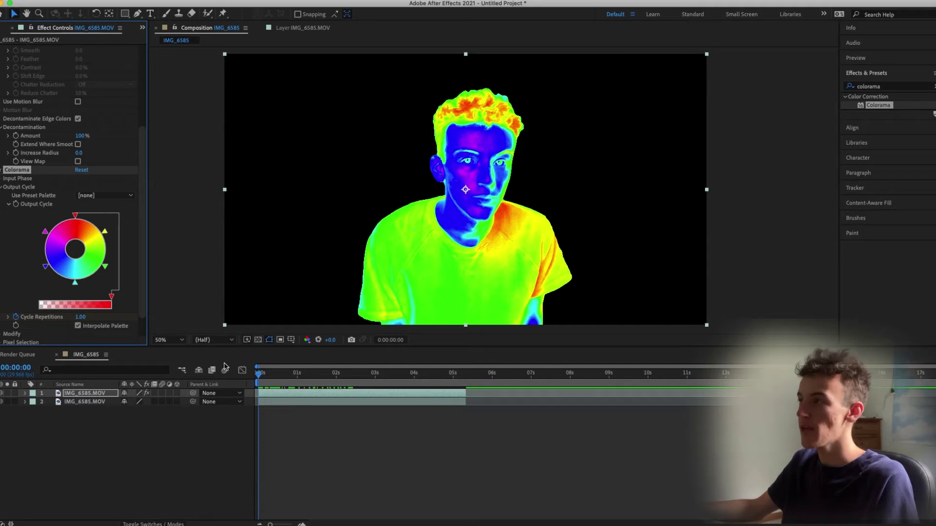
Keyframe Colorama's Cycle Repetitions to 4.90 at 0:00:02:00.
{"action": "key", "text": "space"}
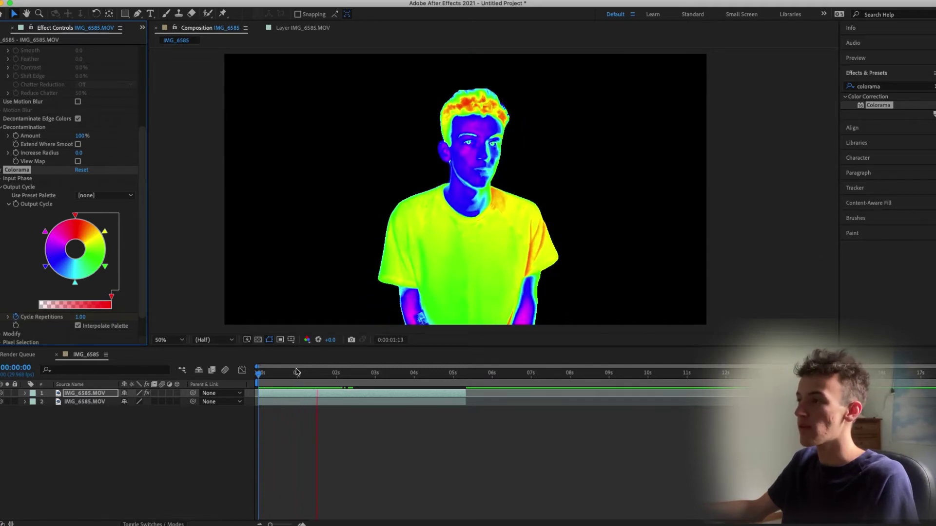
{"action": "key", "text": "space"}
{"action": "left_click_drag", "start_coordinate": [348, 376], "coordinate": [336, 376]}
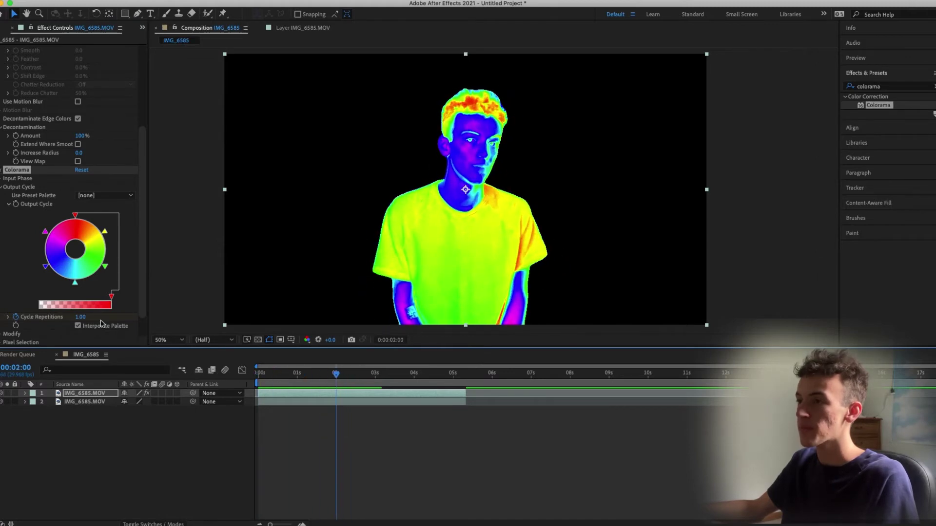
{"action": "left_click_drag", "start_coordinate": [81, 317], "coordinate": [98, 317]}
{"action": "key", "text": "space"}
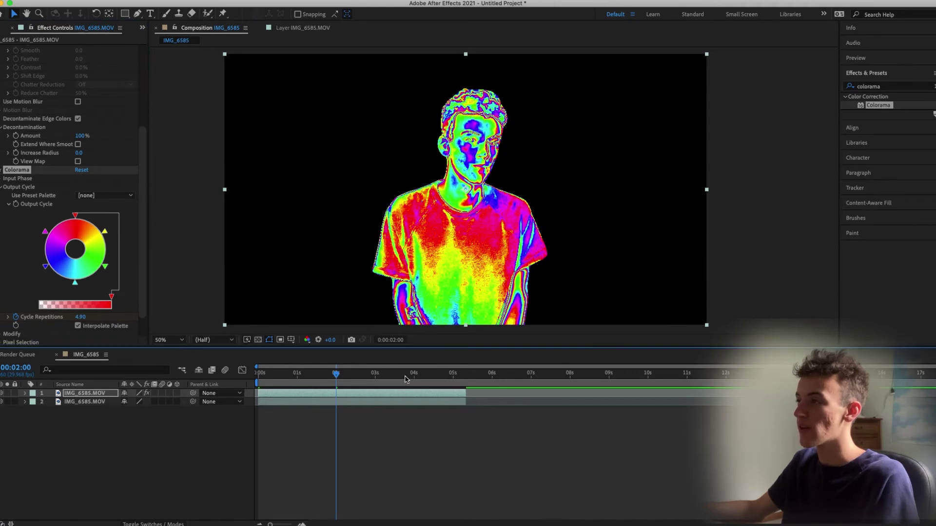
Keyframe Cycle Repetitions to 2.60 at 0:00:04:03 and 6.40 at 0:00:05:09, and preview from the start.
{"action": "left_click_drag", "start_coordinate": [81, 317], "coordinate": [73, 317]}
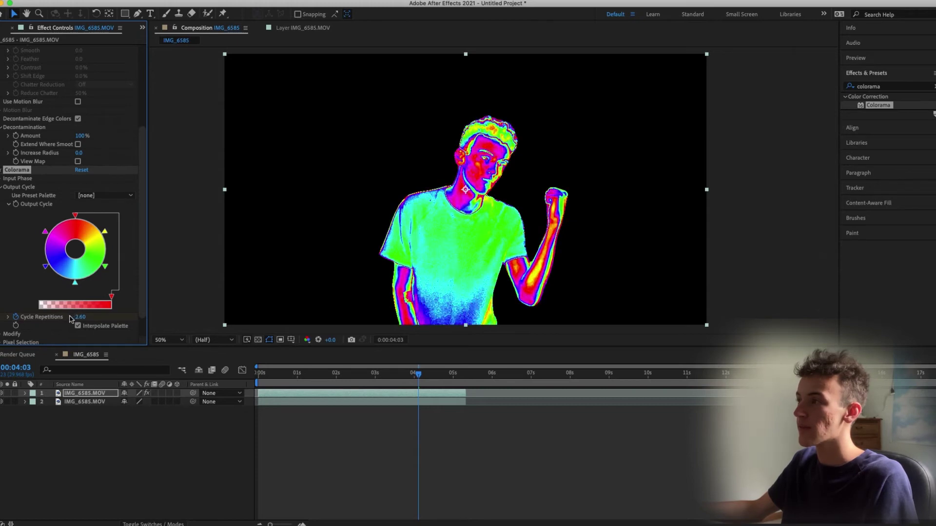
{"action": "left_click_drag", "start_coordinate": [458, 374], "coordinate": [464, 376]}
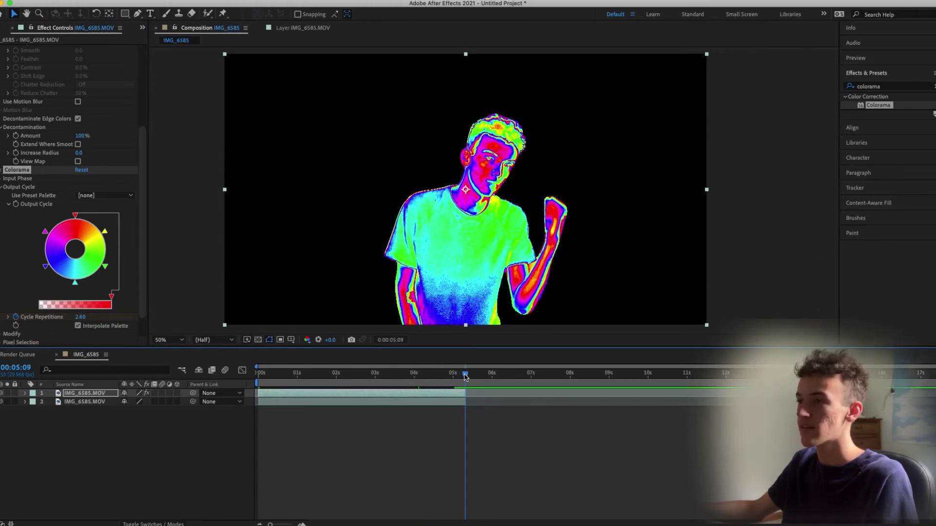
{"action": "left_click_drag", "start_coordinate": [83, 319], "coordinate": [90, 317]}
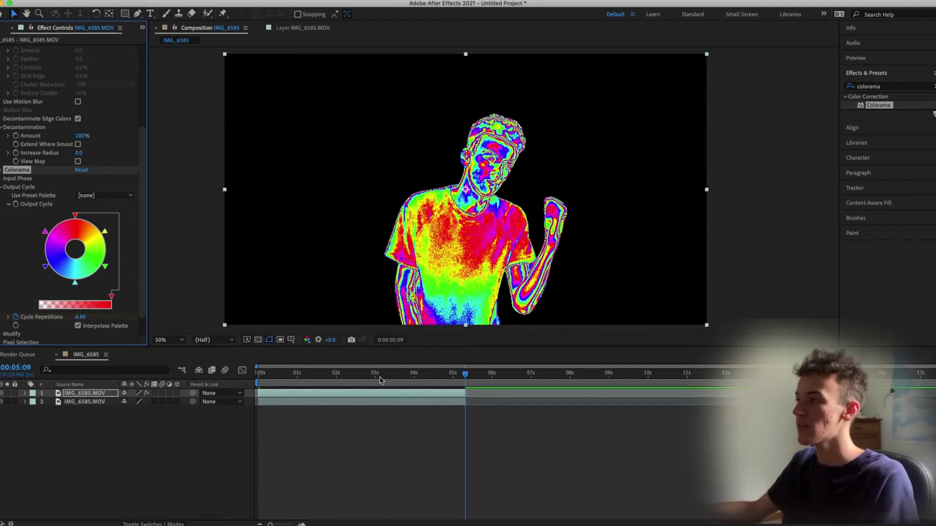
{"action": "left_click_drag", "start_coordinate": [463, 380], "coordinate": [259, 380]}
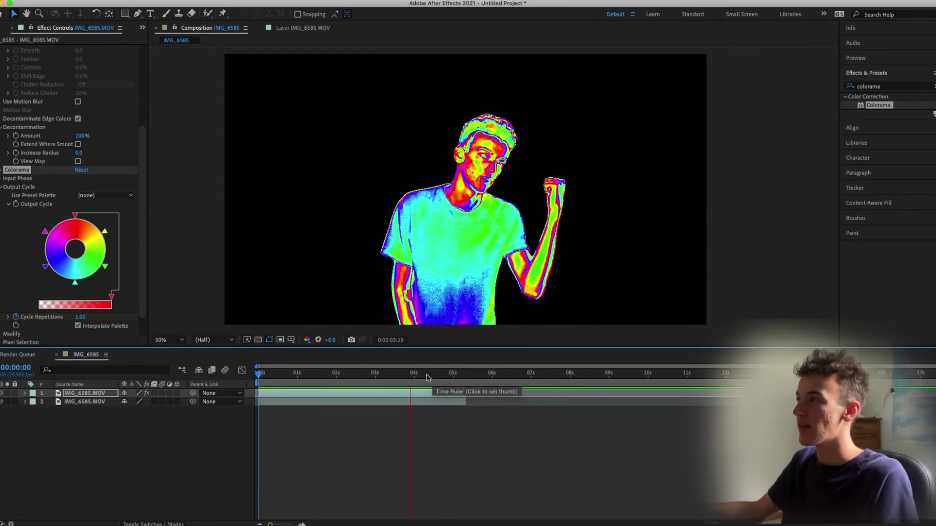
Return to the start of the timeline, search the effects for "block" and apply CC Block Load to the top IMG_6585.MOV layer.
{"action": "key", "text": "space"}
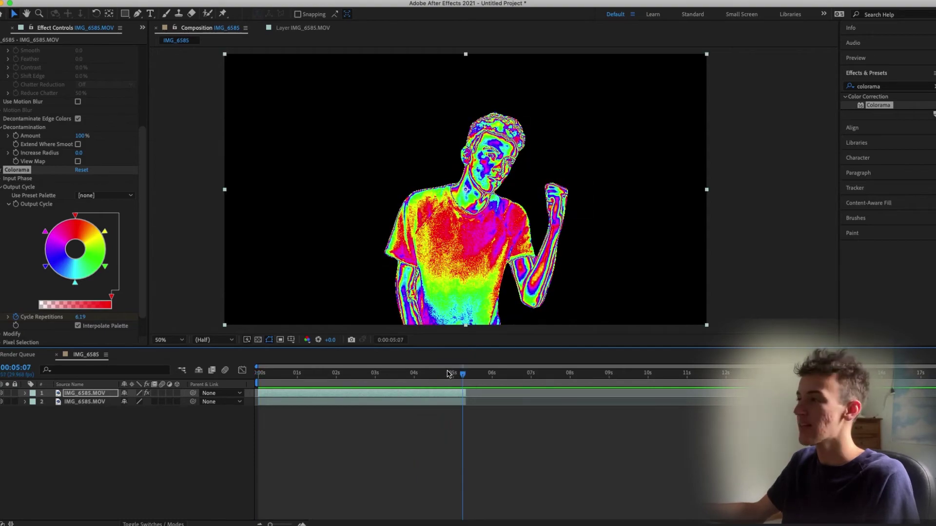
{"action": "left_click_drag", "start_coordinate": [463, 374], "coordinate": [418, 378]}
{"action": "left_click_drag", "start_coordinate": [347, 383], "coordinate": [243, 388]}
{"action": "left_click", "coordinate": [934, 86]}
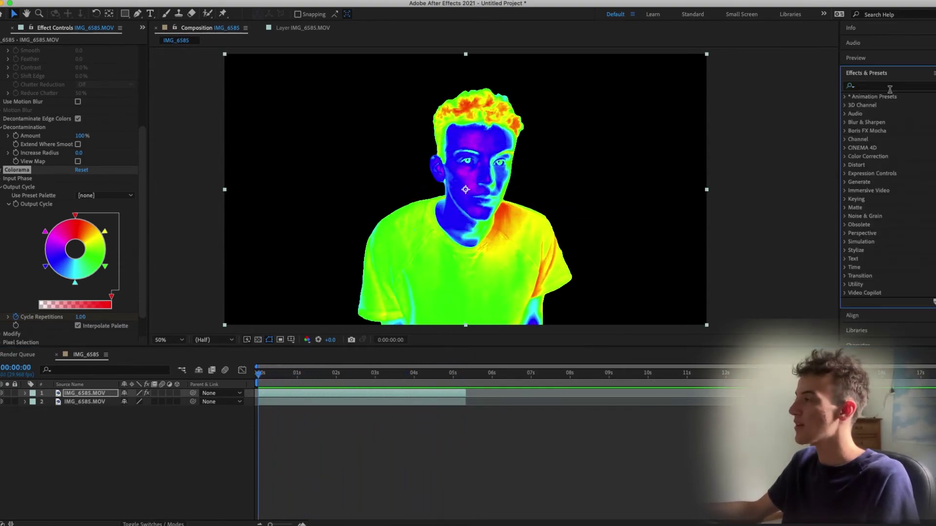
{"action": "left_click", "coordinate": [887, 87]}
{"action": "type", "text": "block"}
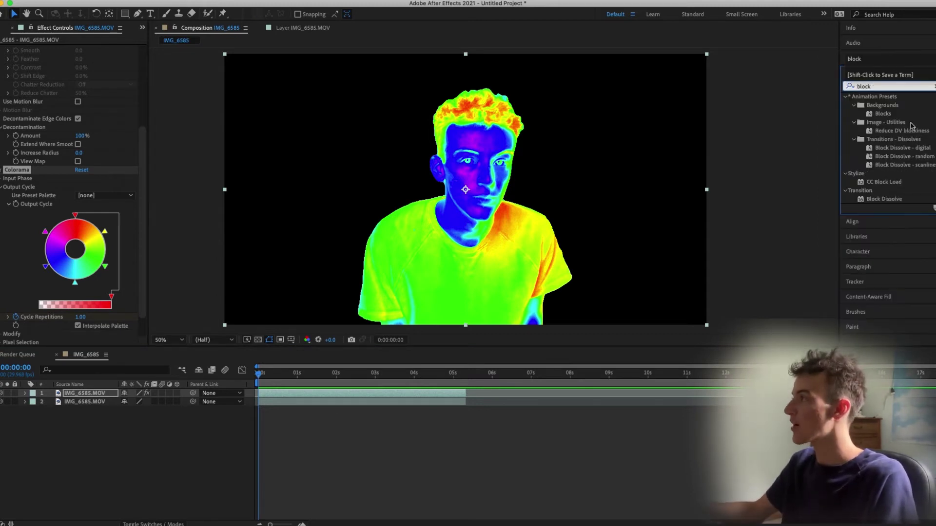
{"action": "left_click_drag", "start_coordinate": [886, 179], "coordinate": [313, 394]}
Set CC Block Load's Completion to 10 and start keyframing Completion and Scans at 0:00:00:00, playing the result briefly.
{"action": "left_click_drag", "start_coordinate": [81, 316], "coordinate": [84, 321]}
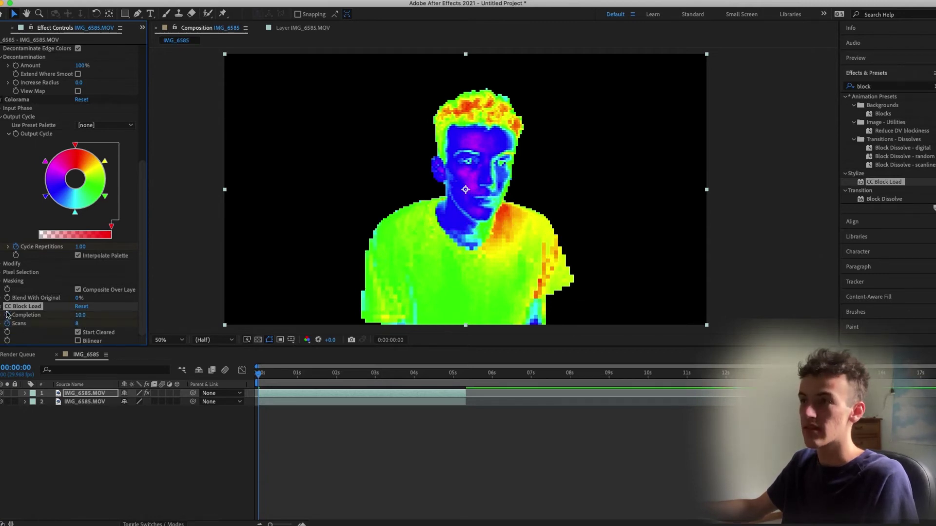
{"action": "key", "text": "space"}
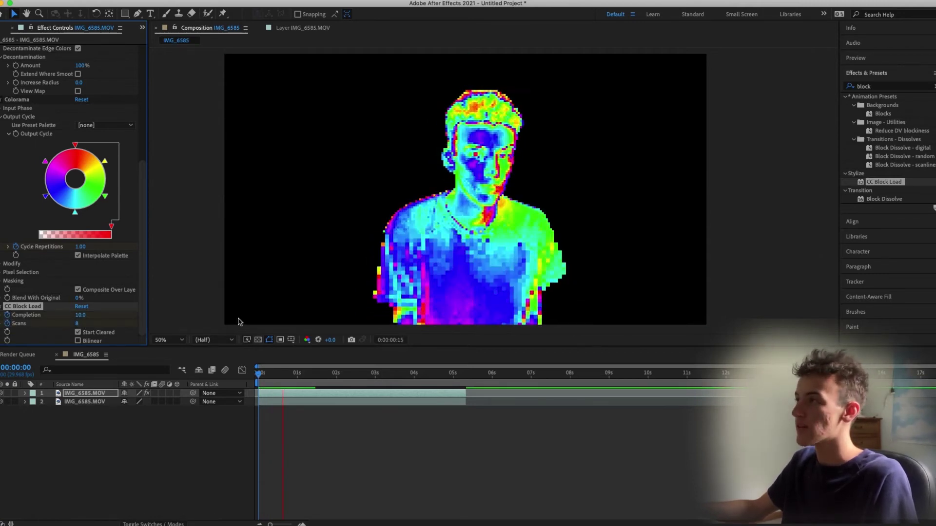
{"action": "key", "text": "space"}
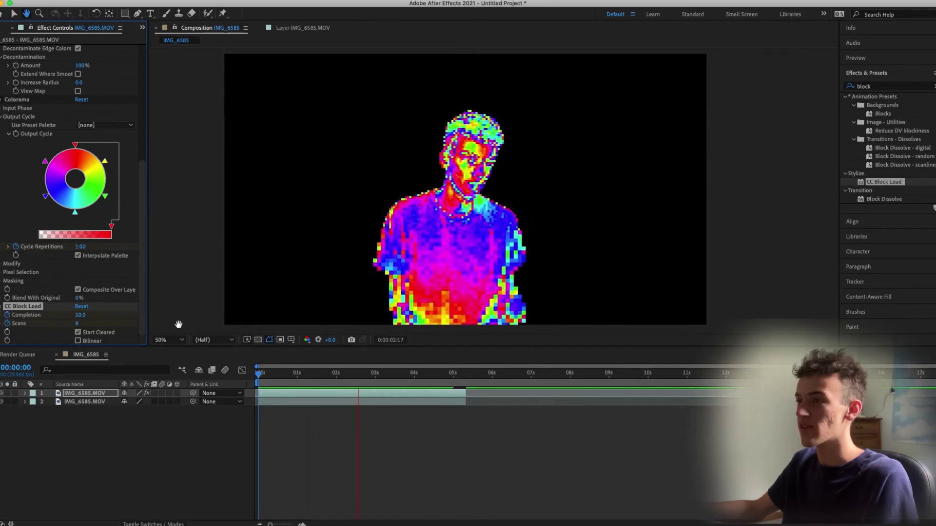
Keyframe CC Block Load's Completion to 99 at 0:00:02:21, and preview the clip from the start.
{"action": "left_click", "coordinate": [80, 315]}
{"action": "type", "text": "34"}
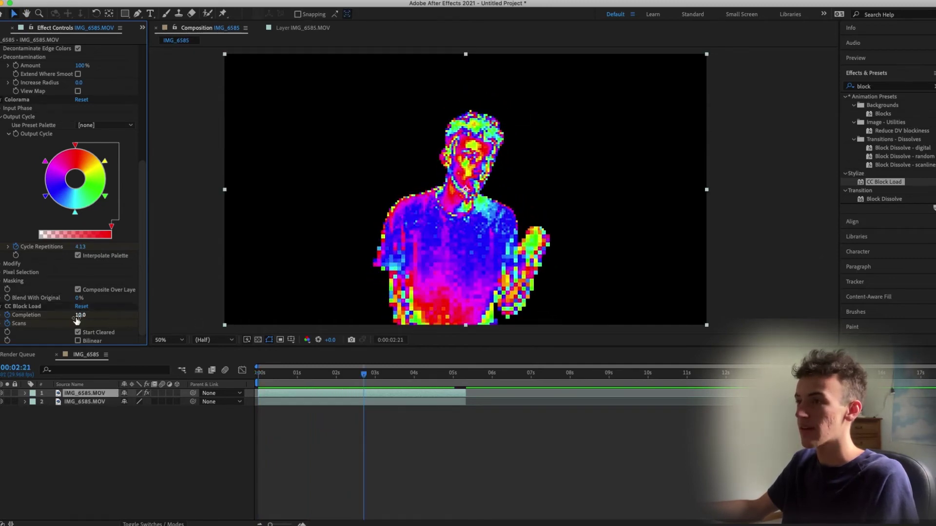
{"action": "key", "text": "Return"}
{"action": "left_click_drag", "start_coordinate": [90, 316], "coordinate": [106, 315]}
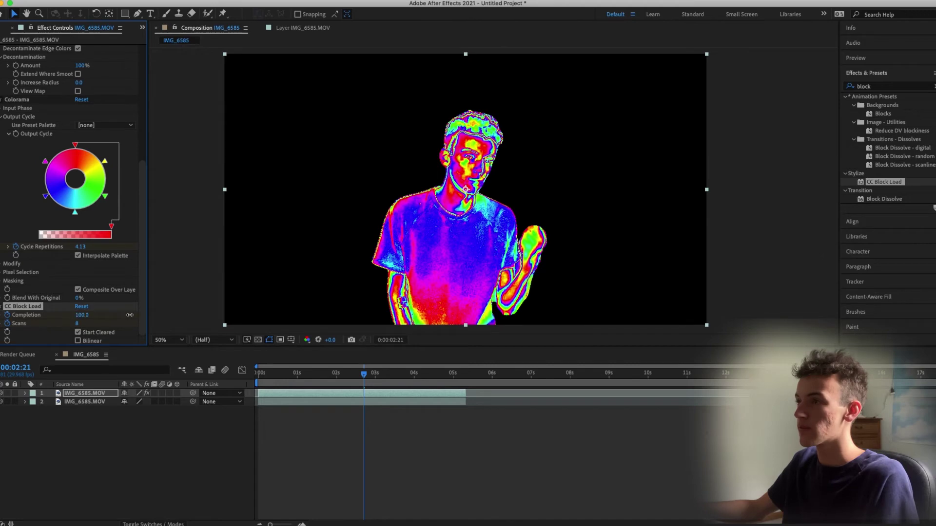
{"action": "left_click_drag", "start_coordinate": [340, 379], "coordinate": [258, 384]}
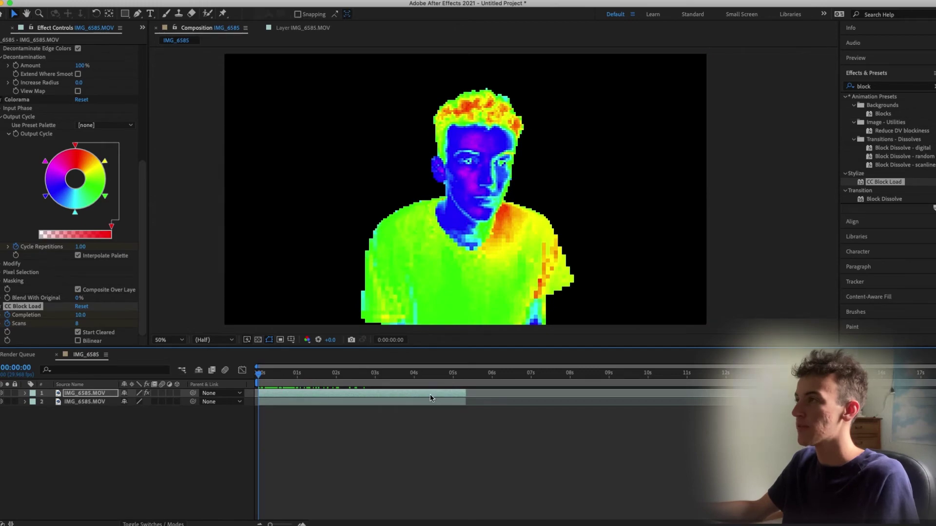
{"action": "key", "text": "space"}
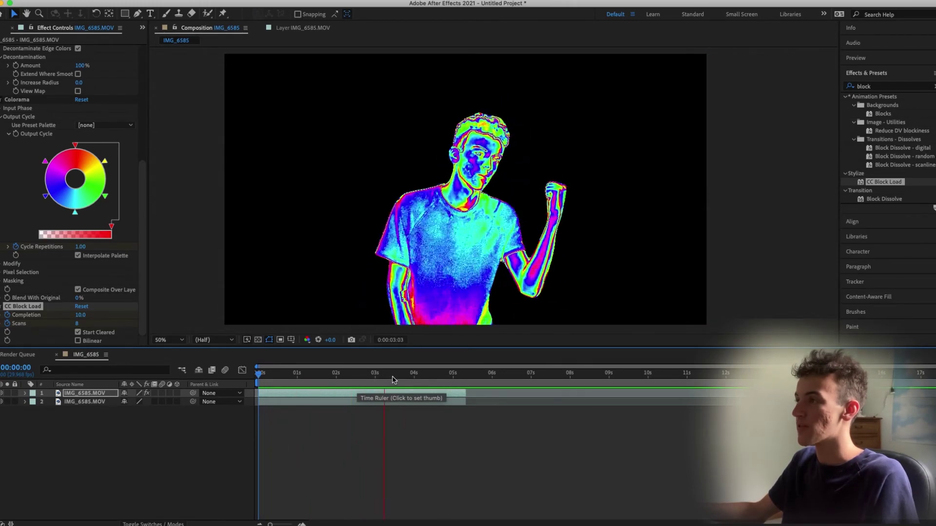
{"action": "key", "text": "space"}
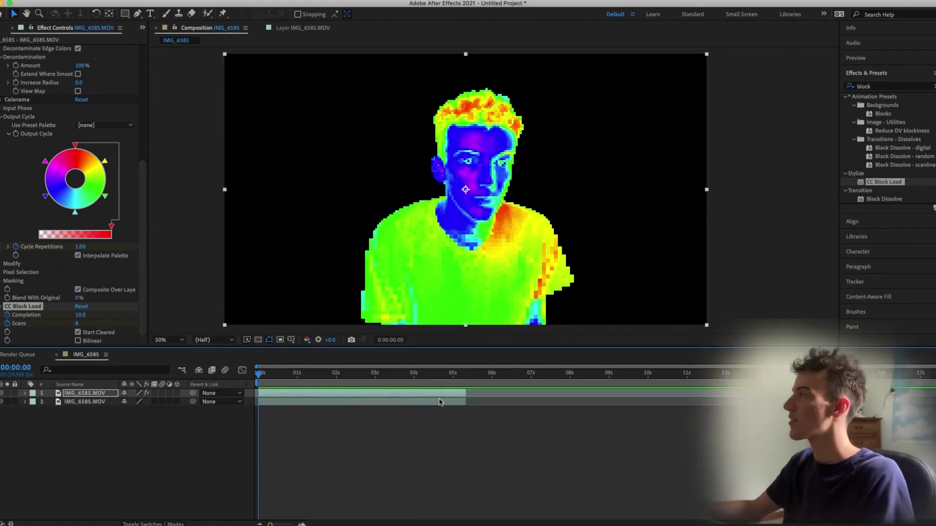
Search the effects for "cc" and apply CC Radial Blur to the top IMG_6585.MOV layer.
{"action": "left_click", "coordinate": [932, 90]}
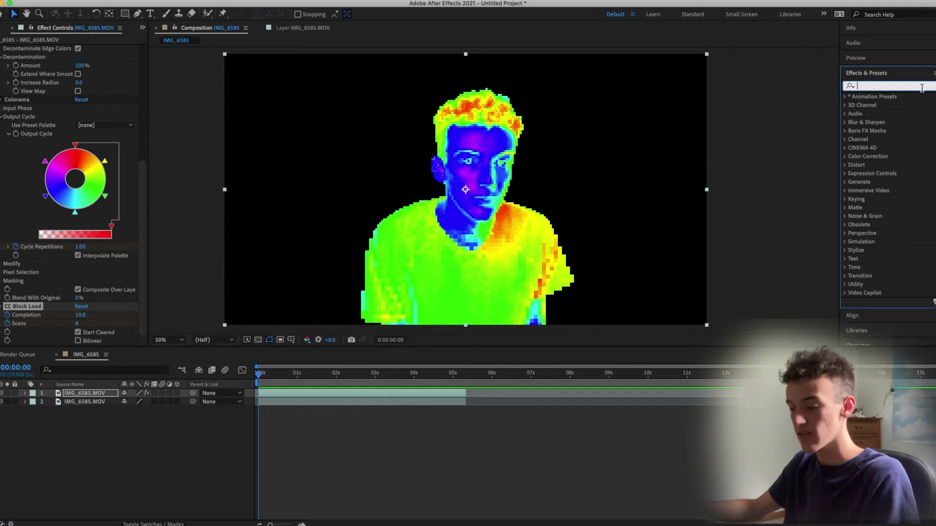
{"action": "type", "text": "cc"}
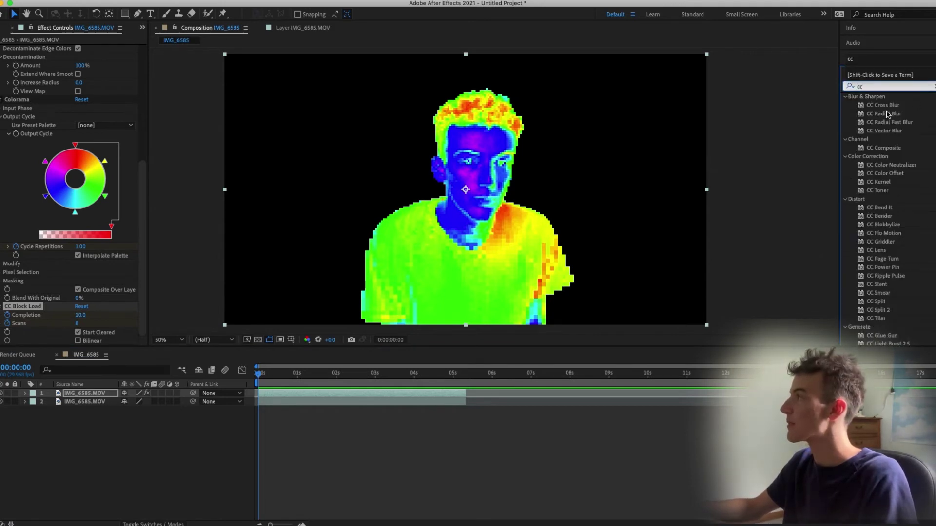
{"action": "left_click_drag", "start_coordinate": [894, 116], "coordinate": [310, 395]}
Set CC Radial Blur's Amount to 0 and start keyframing it at 0:00:00:00.
{"action": "left_click_drag", "start_coordinate": [79, 324], "coordinate": [78, 324]}
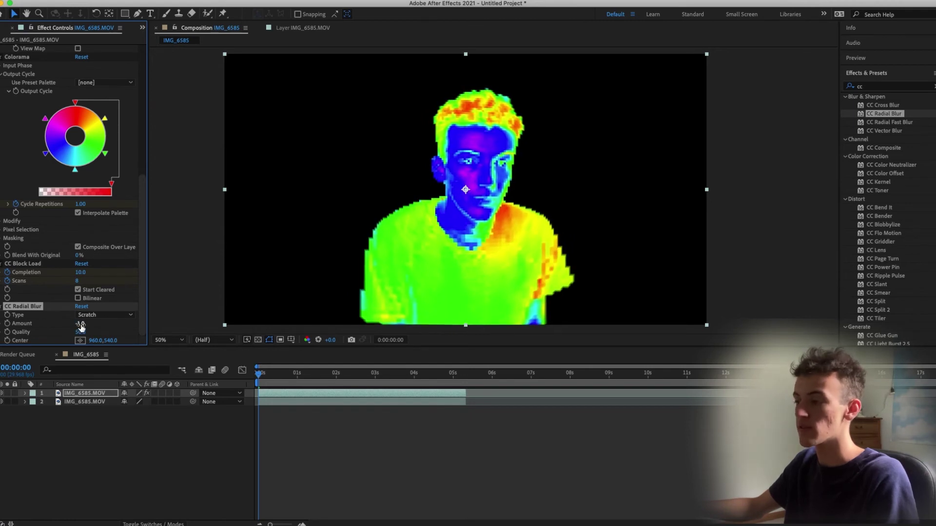
{"action": "left_click", "coordinate": [79, 323]}
{"action": "type", "text": "0"}
{"action": "key", "text": "Return"}
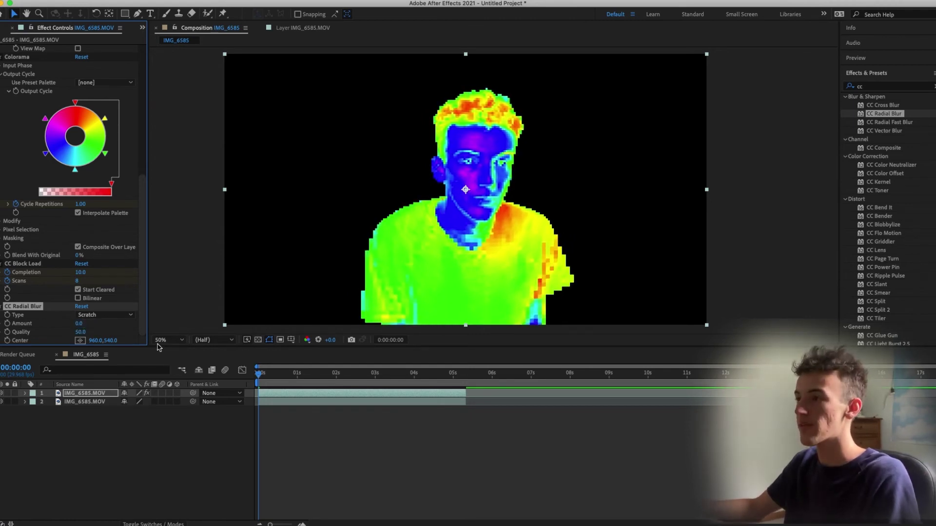
Play ahead and keyframe CC Radial Blur's Amount to -2 at 0:00:00:21.
{"action": "key", "text": "space"}
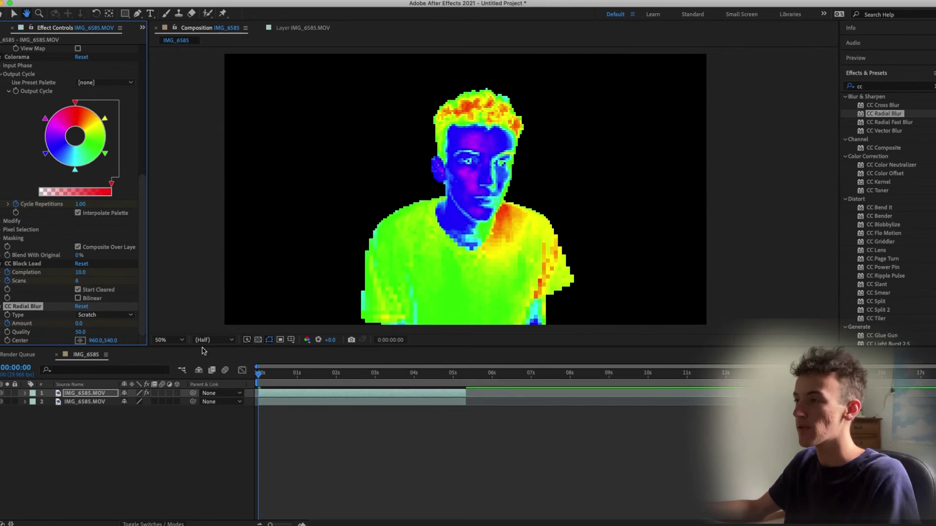
{"action": "left_click_drag", "start_coordinate": [77, 325], "coordinate": [73, 325]}
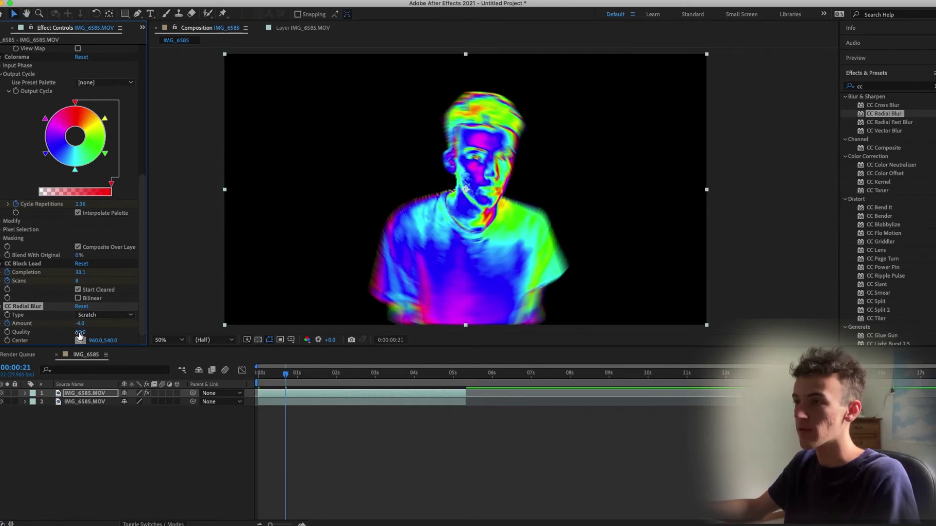
{"action": "left_click_drag", "start_coordinate": [78, 325], "coordinate": [80, 325]}
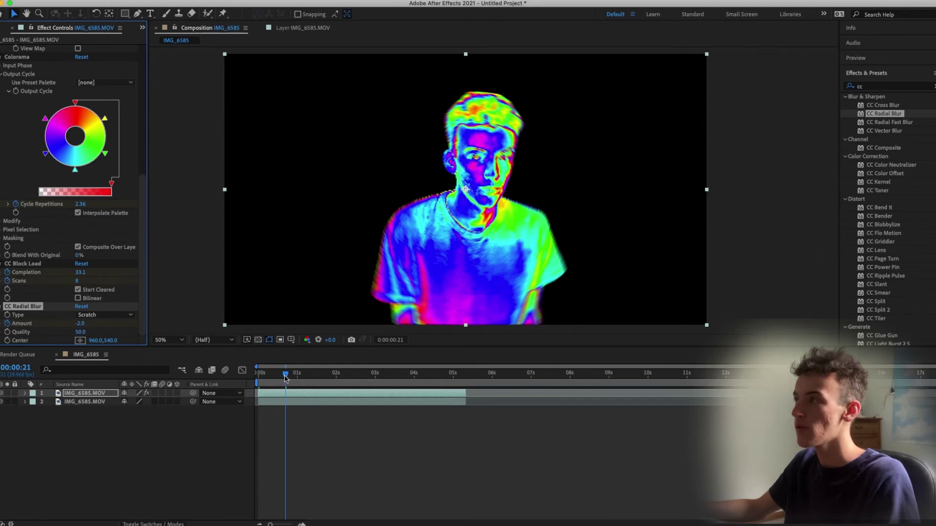
Keyframe CC Radial Blur's Amount to 3 at 0:00:01:22, -2 at 0:00:03:16 and 2 at 0:00:04:23.
{"action": "key", "text": "space"}
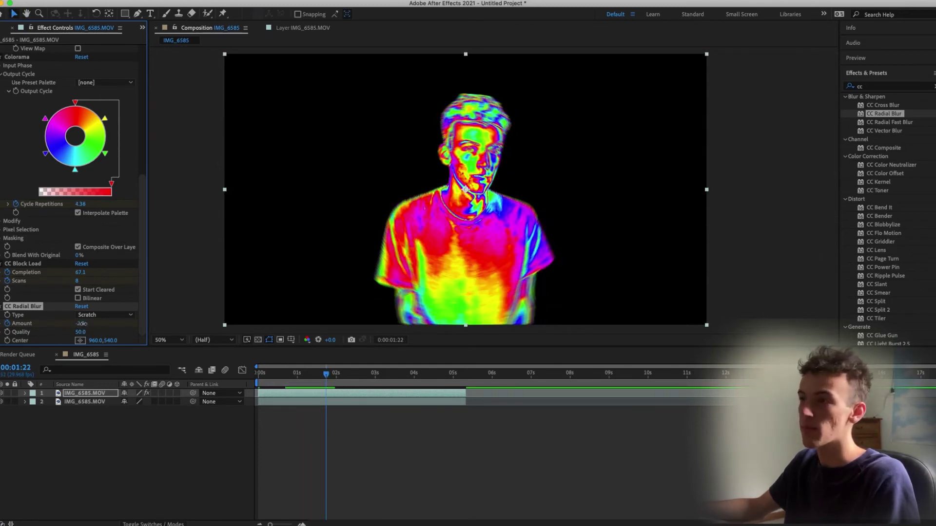
{"action": "left_click_drag", "start_coordinate": [82, 324], "coordinate": [83, 323]}
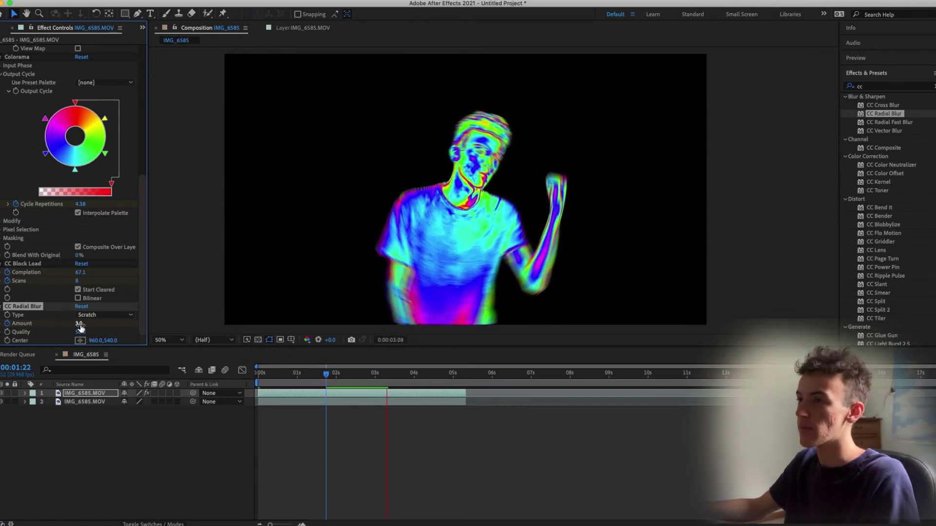
{"action": "left_click_drag", "start_coordinate": [80, 325], "coordinate": [78, 326]}
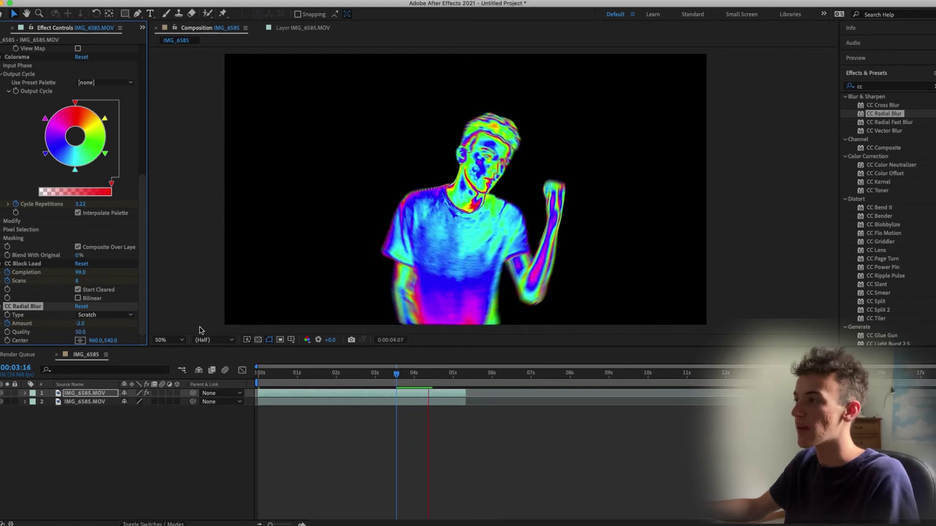
{"action": "left_click_drag", "start_coordinate": [78, 326], "coordinate": [87, 326]}
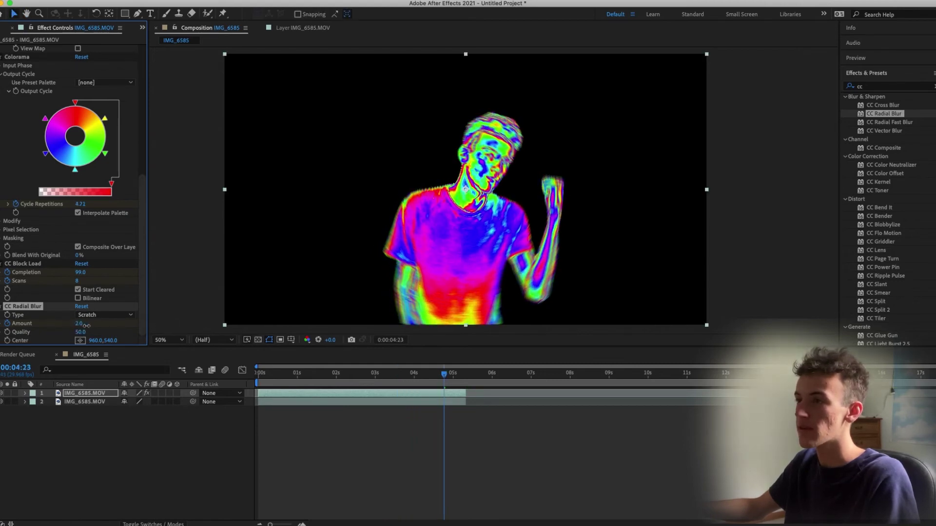
Preview the whole clip from the start several times to examine the combined Colorama, CC Block Load and CC Radial Blur animation.
{"action": "left_click_drag", "start_coordinate": [449, 378], "coordinate": [387, 381]}
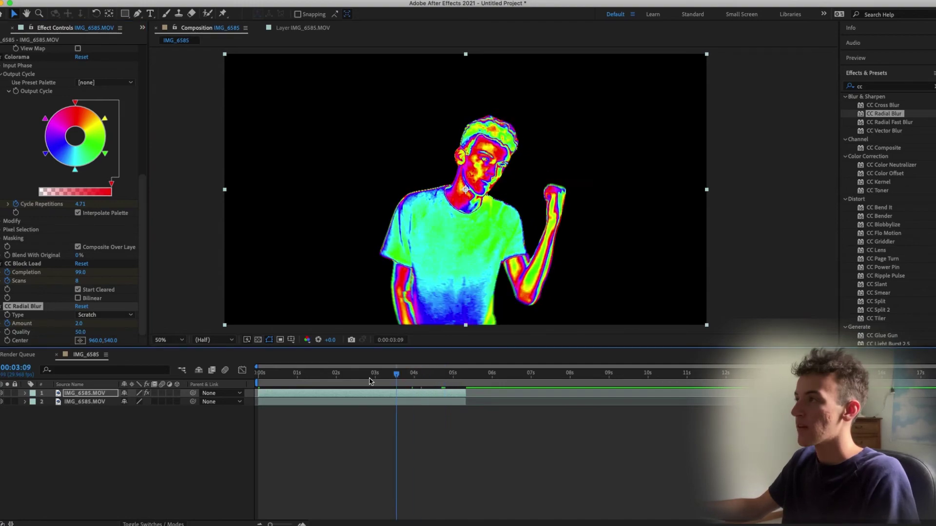
{"action": "key", "text": "space"}
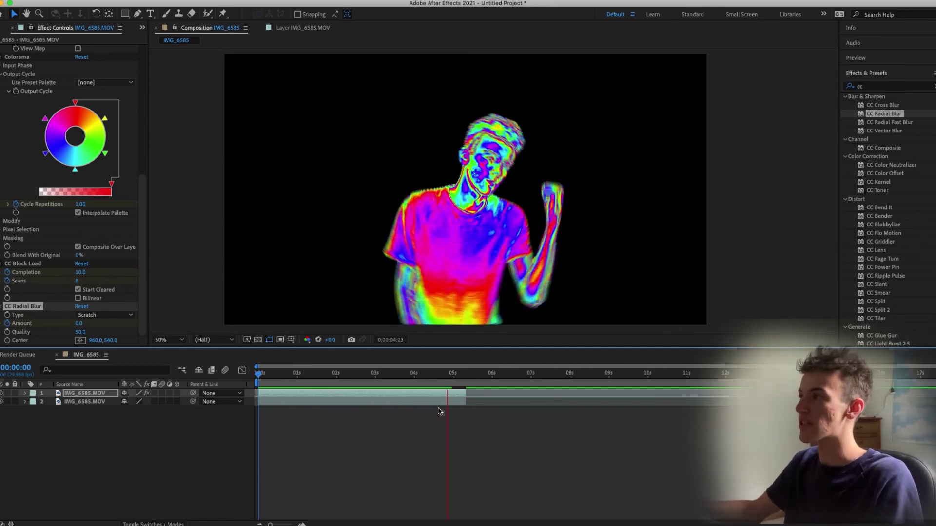
{"action": "key", "text": "space"}
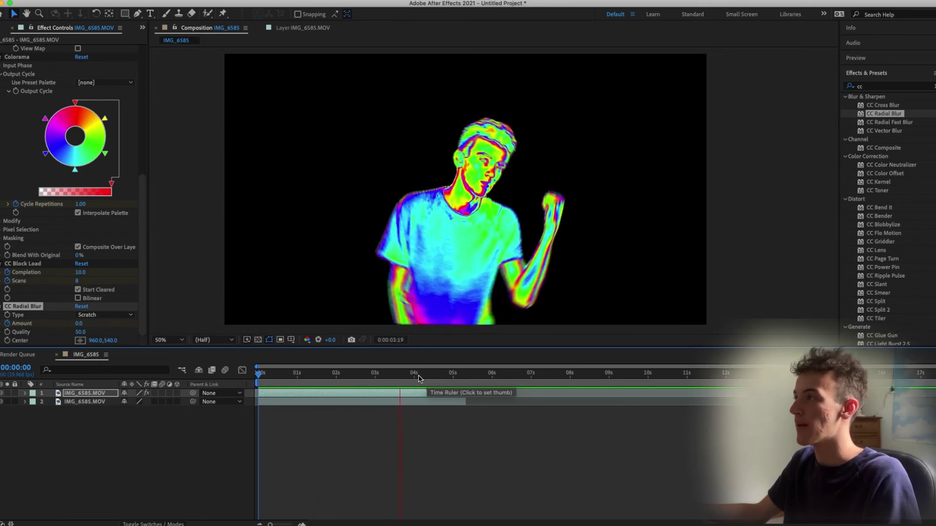
{"action": "left_click", "coordinate": [453, 378]}
{"action": "left_click_drag", "start_coordinate": [453, 378], "coordinate": [240, 384]}
{"action": "key", "text": "space"}
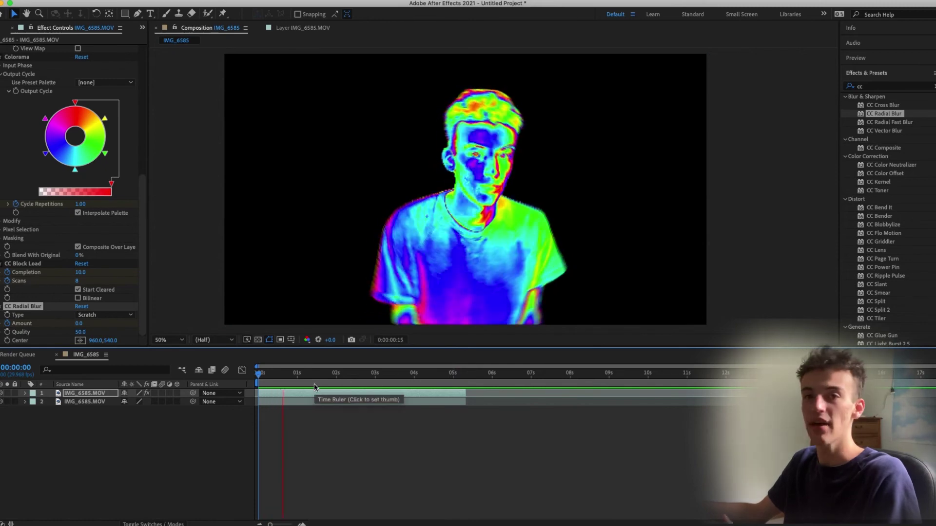
{"action": "key", "text": "space"}
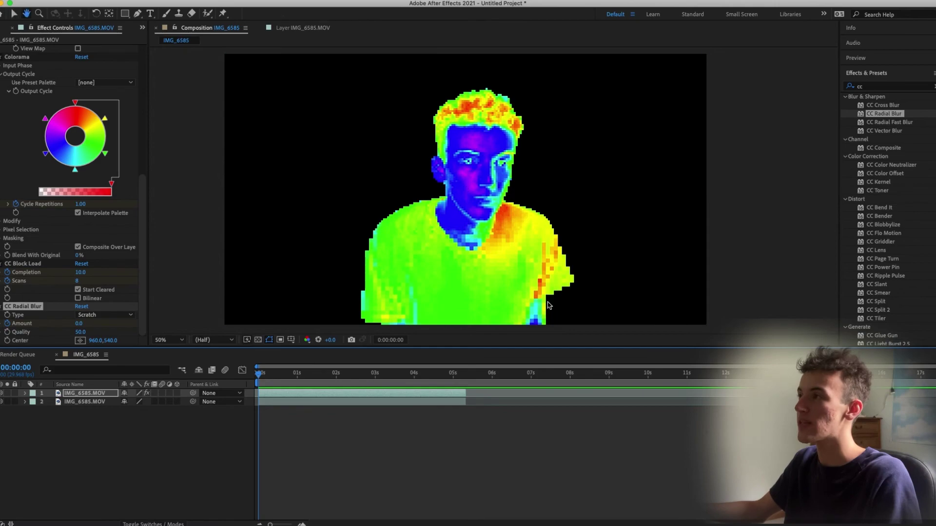
{"action": "key", "text": "space"}
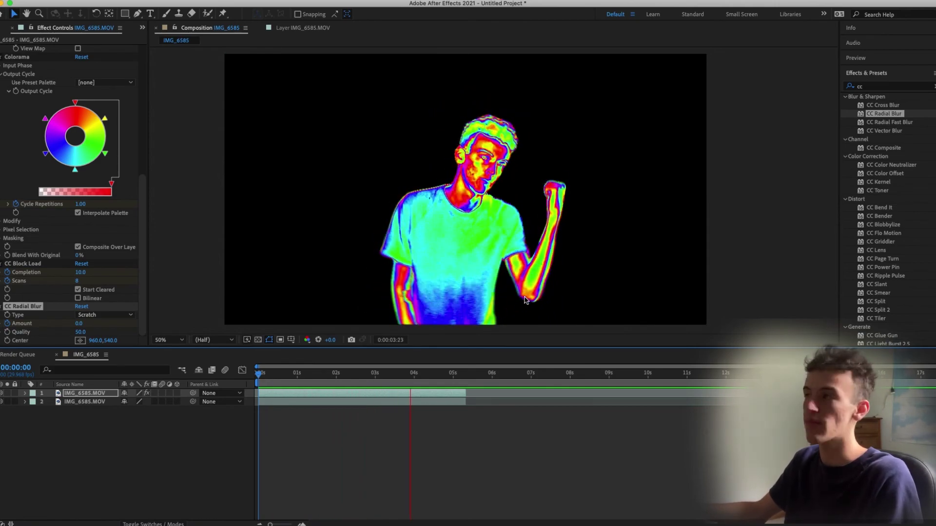
{"action": "key", "text": "space"}
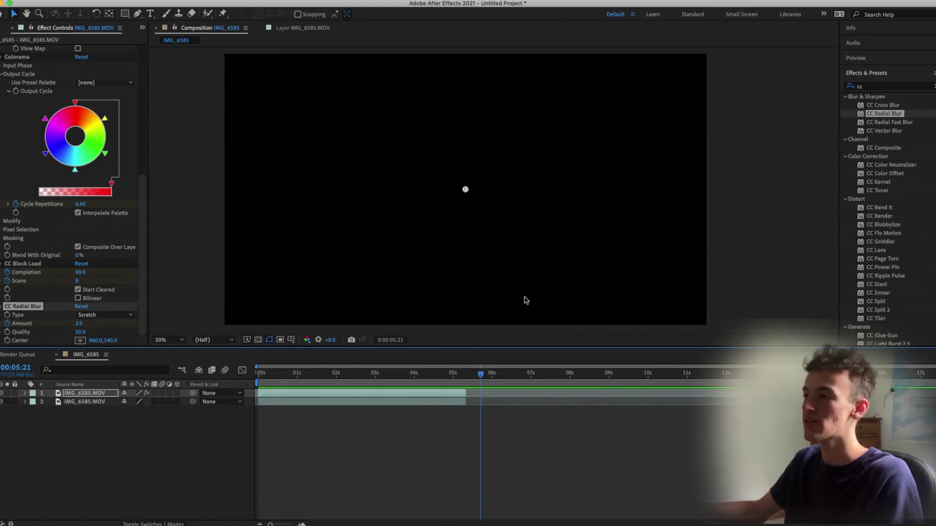
{"action": "key", "text": "space"}
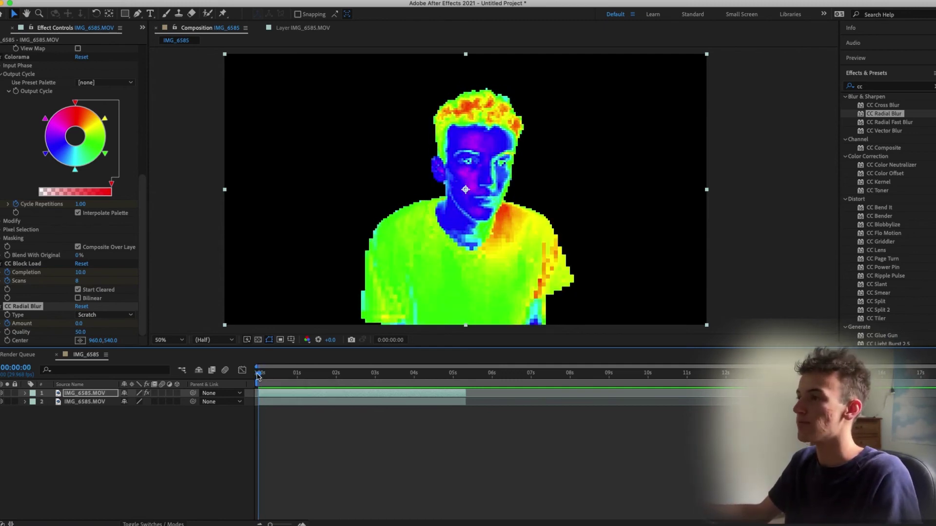
{"action": "mouse_move", "coordinate": [260, 375]}
{"action": "left_mouse_down"}
{"action": "mouse_move", "coordinate": [285, 375]}
{"action": "mouse_move", "coordinate": [245, 380]}
{"action": "left_mouse_up"}
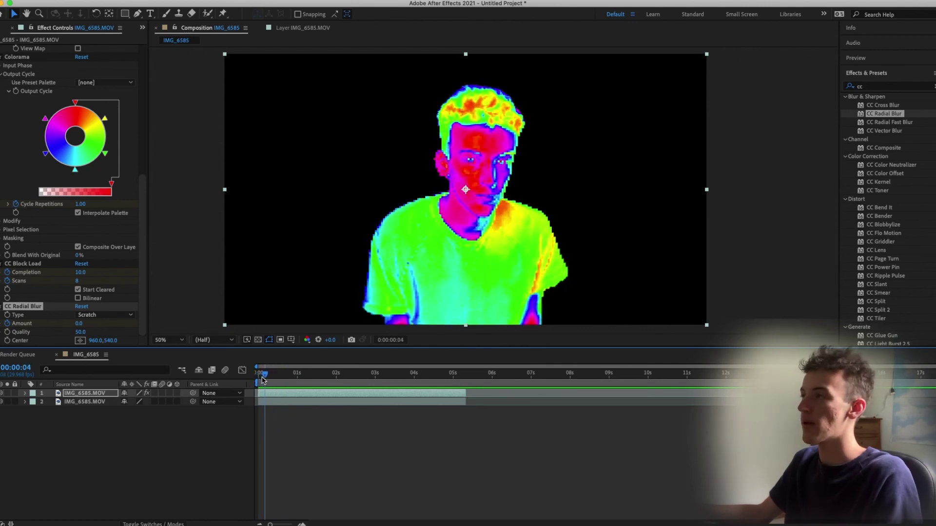